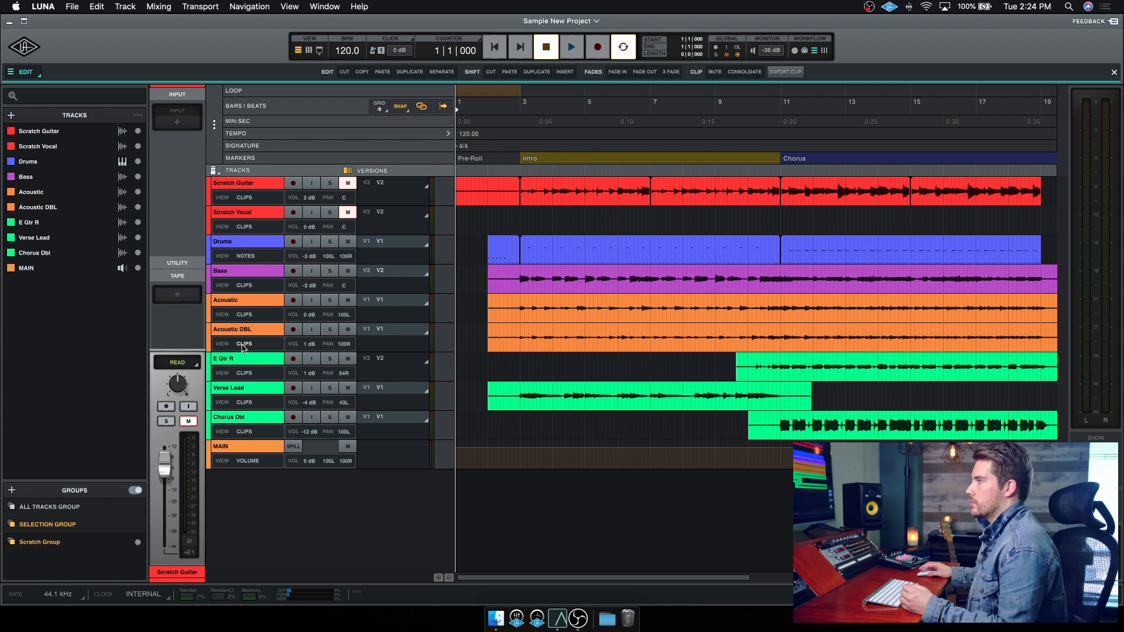
Select the Bass track and enlarge it to fill the height of the edit area
{"action": "left_click", "coordinate": [246, 273]}
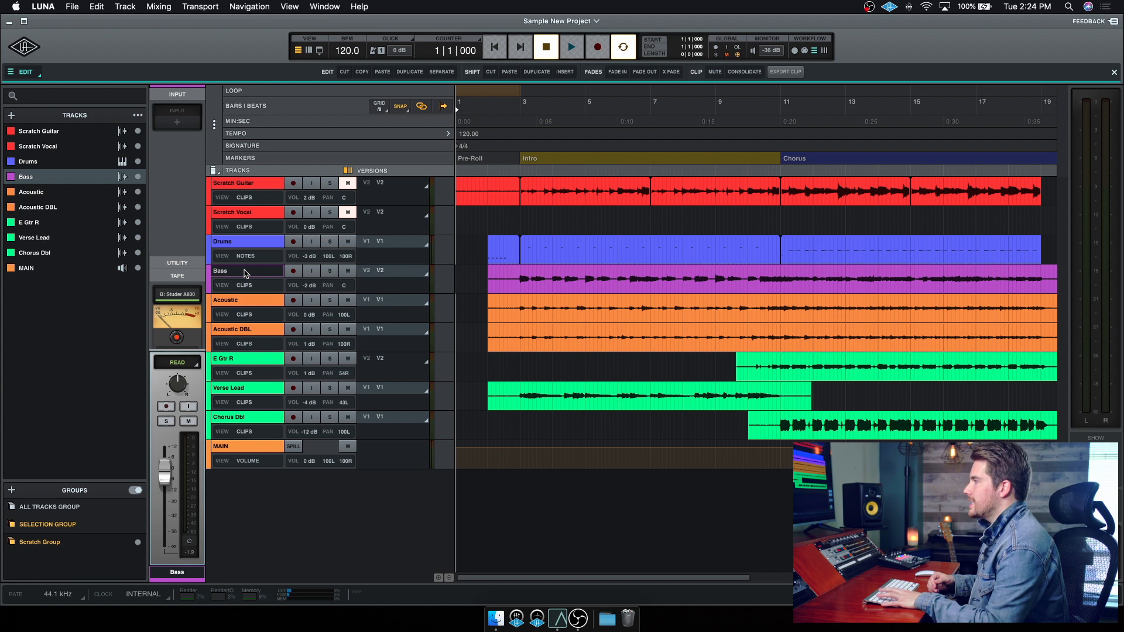
{"action": "key", "text": "e"}
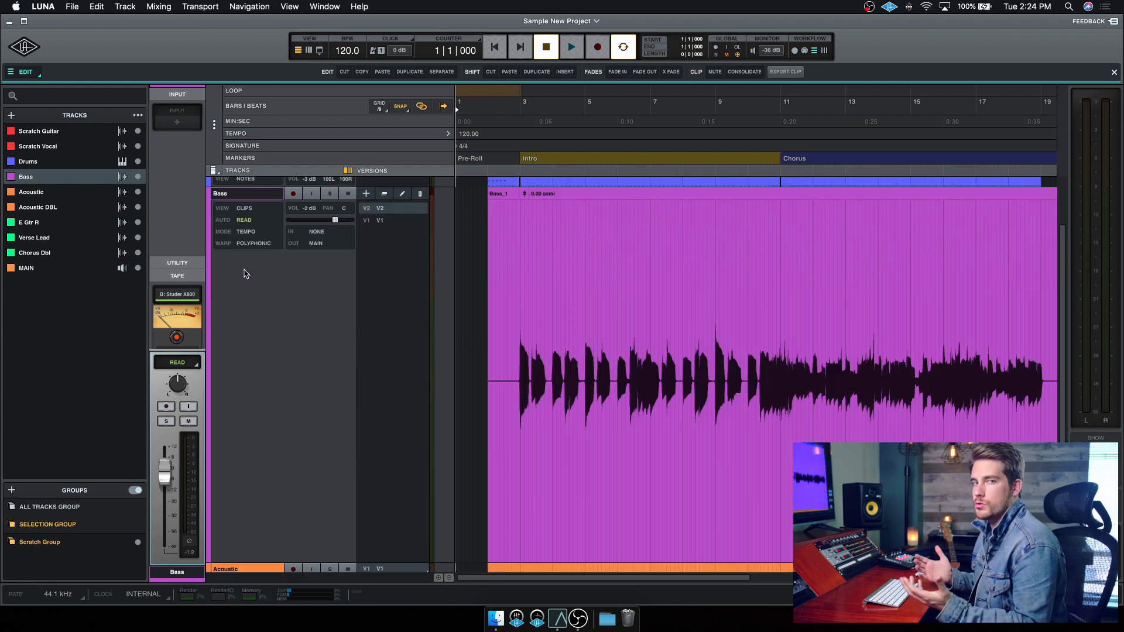
{"action": "key", "text": "t"}
{"action": "key", "text": "r"}
{"action": "key", "text": "r"}
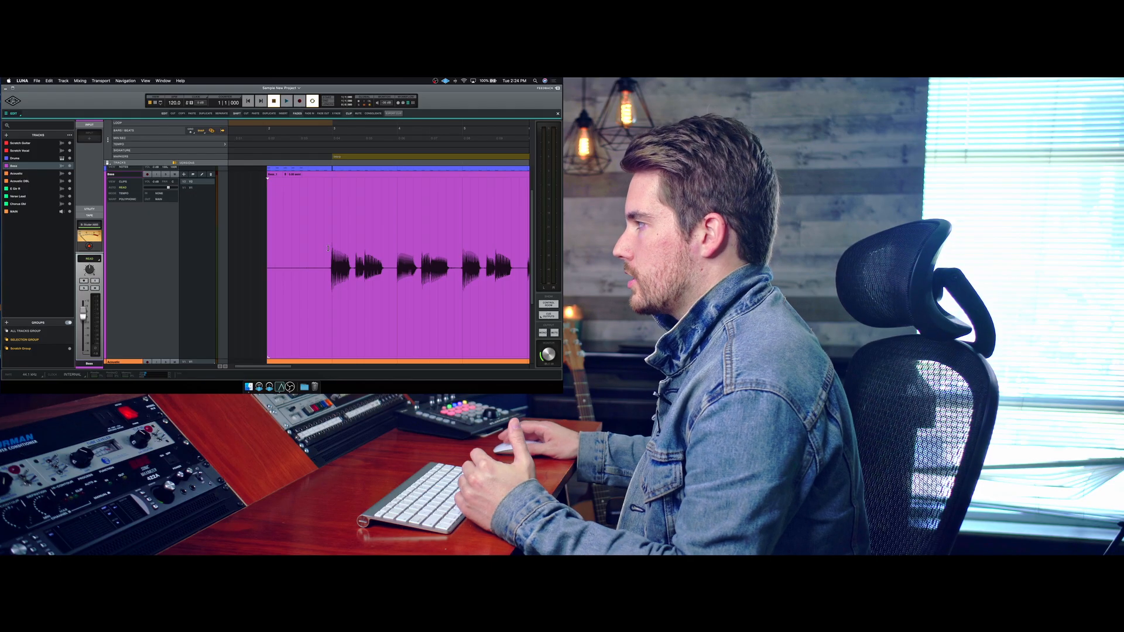
Place the playback cursor at bar 3 and set the grid resolution to 1/4
{"action": "left_click", "coordinate": [329, 239]}
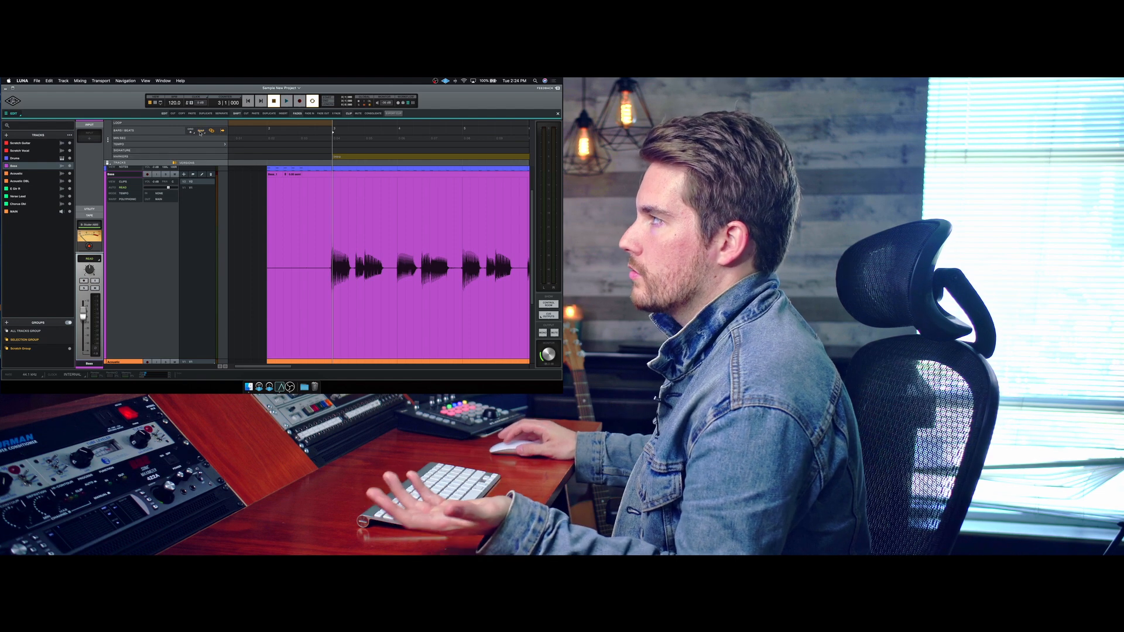
{"action": "left_click", "coordinate": [190, 130]}
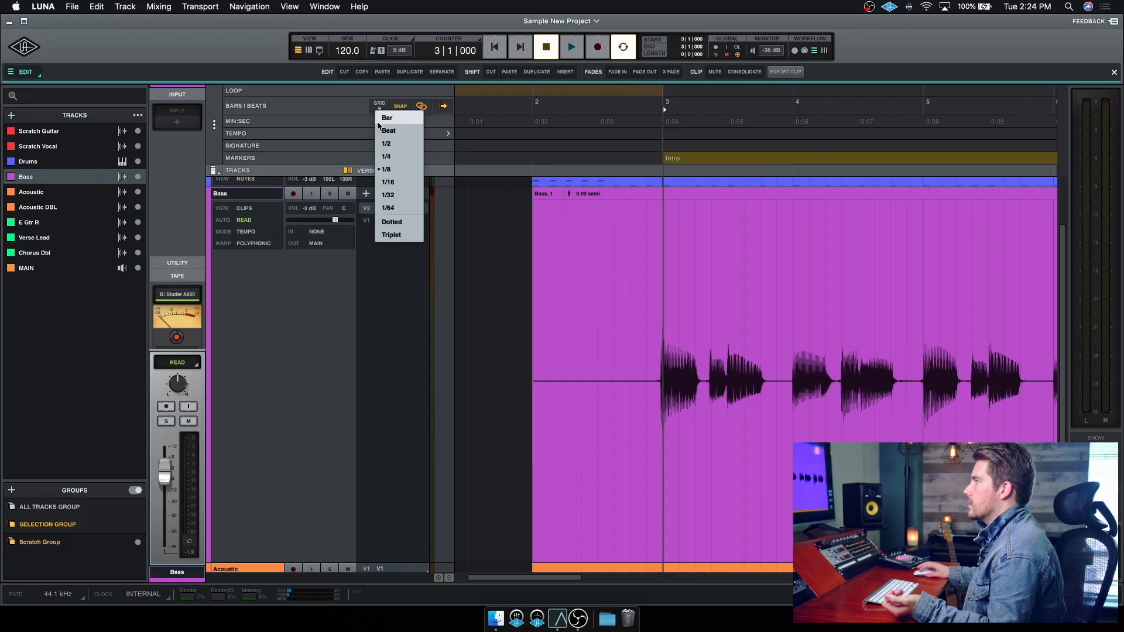
{"action": "left_click", "coordinate": [398, 159]}
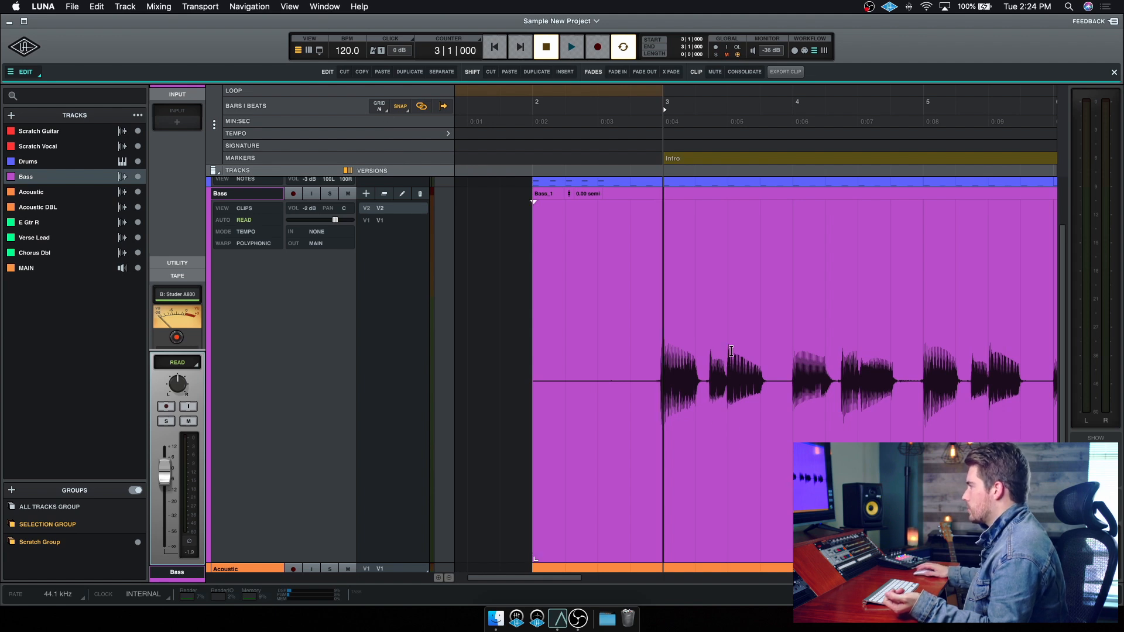
Split the Bass clip at bar 4 and create a short crossfade across the cut
{"action": "left_click", "coordinate": [791, 365]}
{"action": "scroll", "coordinate": [806, 425], "scroll_direction": "right", "scroll_amount": 2}
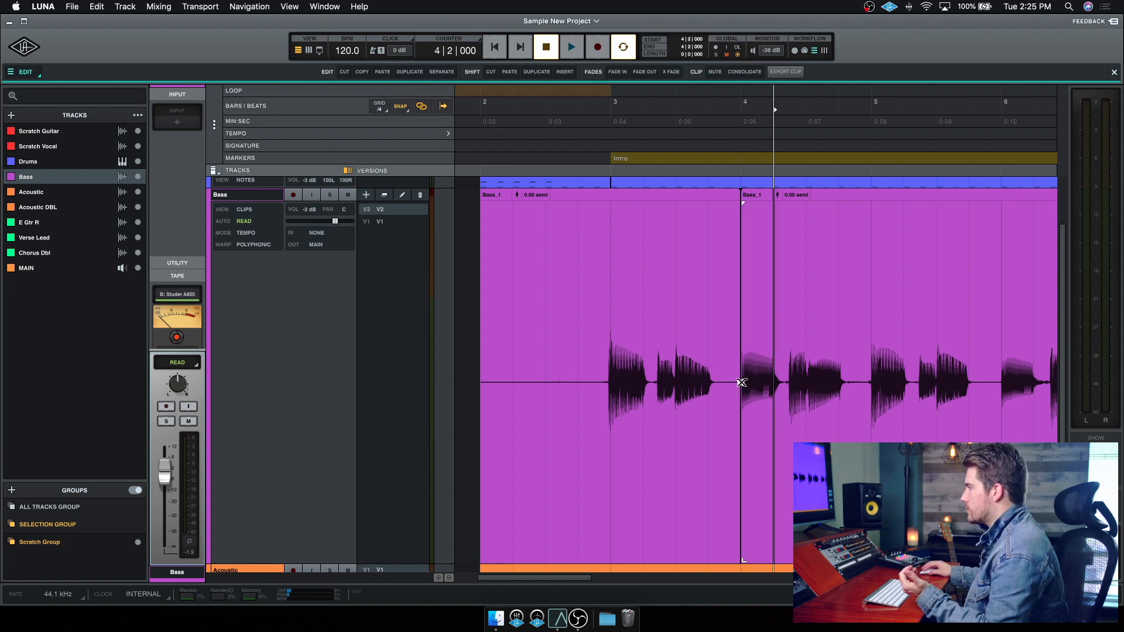
{"action": "mouse_move", "coordinate": [743, 383]}
{"action": "left_mouse_down"}
{"action": "mouse_move", "coordinate": [764, 385]}
{"action": "mouse_move", "coordinate": [742, 384]}
{"action": "left_mouse_up"}
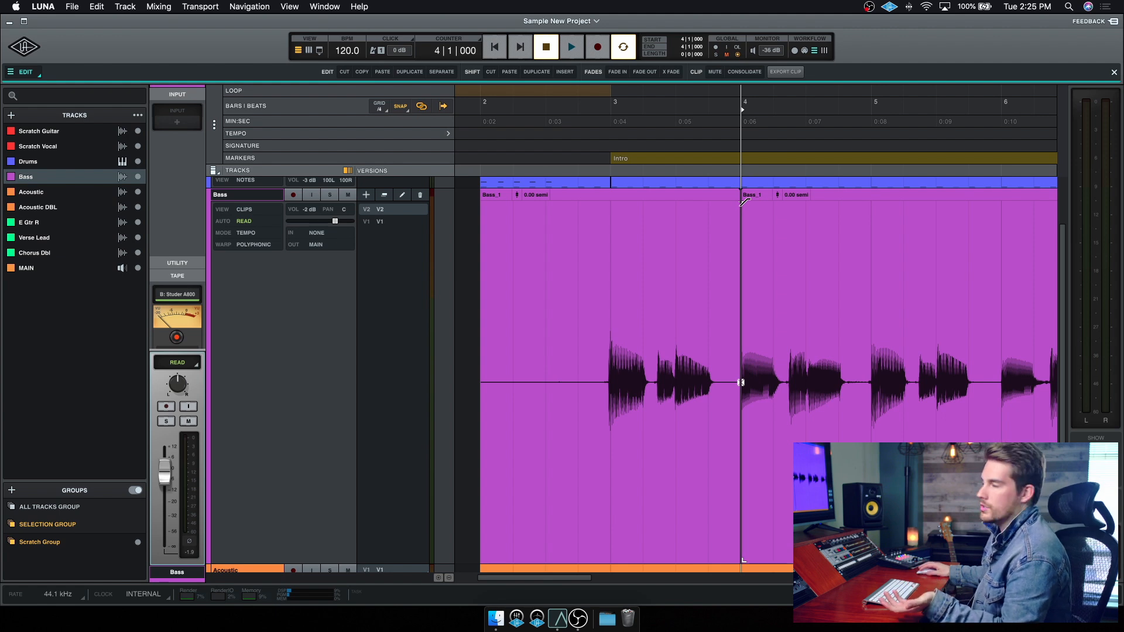
Try a fade-in up to bar 5 on the second Bass clip and one from bar 2 to bar 3 on the first
{"action": "left_click_drag", "start_coordinate": [744, 202], "coordinate": [869, 201]}
{"action": "left_click_drag", "start_coordinate": [868, 201], "coordinate": [743, 202]}
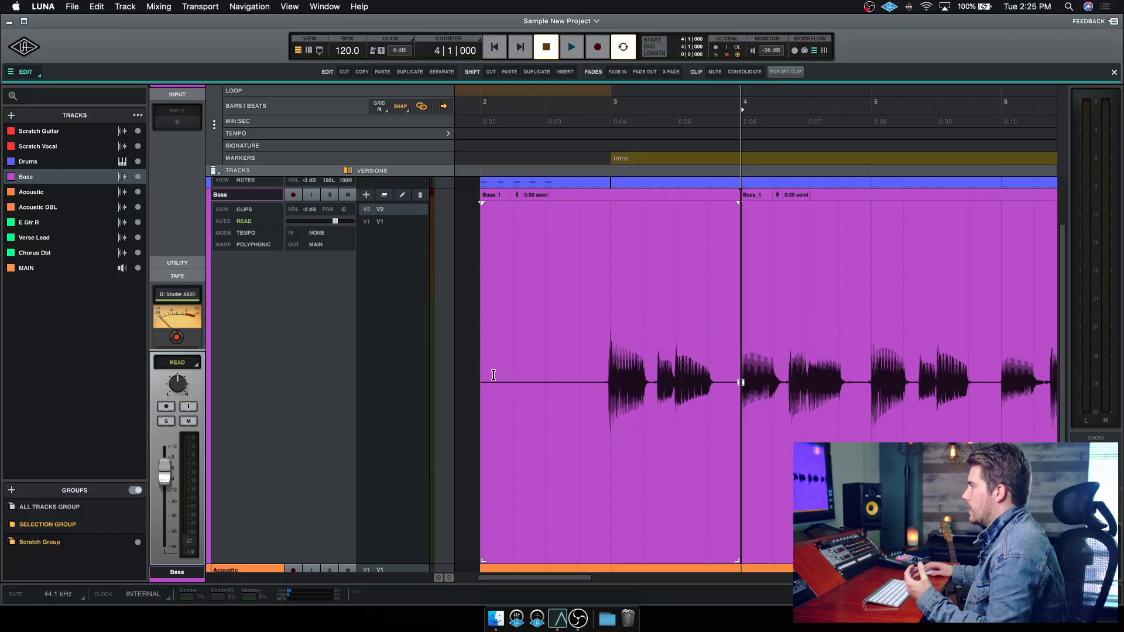
{"action": "left_click_drag", "start_coordinate": [493, 375], "coordinate": [618, 366]}
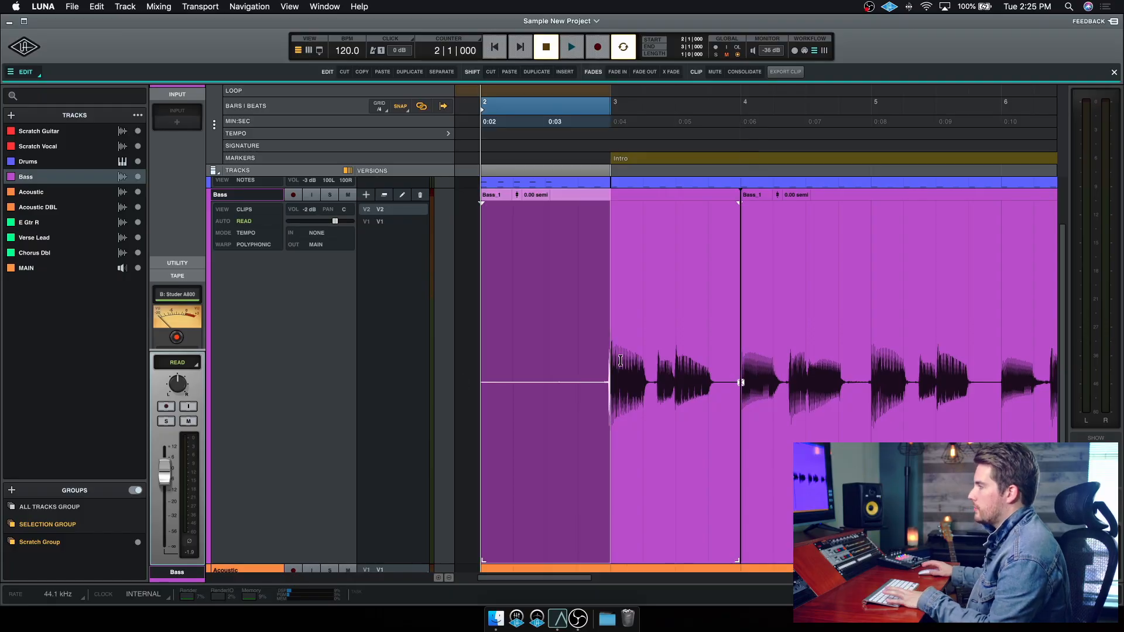
{"action": "key", "text": "f"}
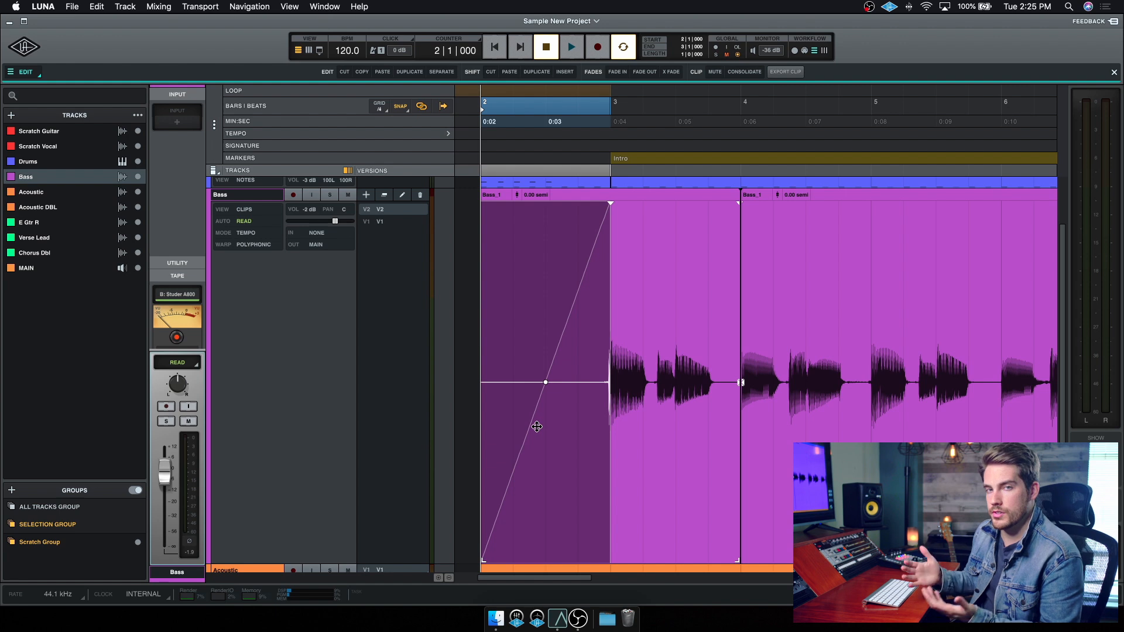
{"action": "key", "text": "super+z"}
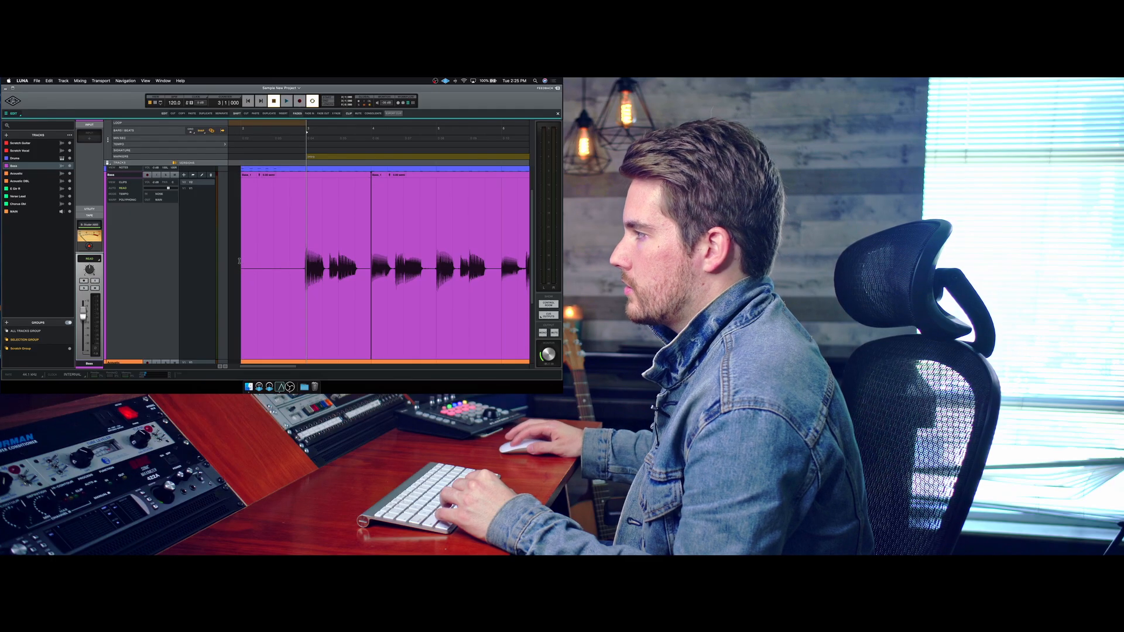
Trim the starts of the Bass, Acoustic, Acoustic DBL and Verse Lead clips to beat 4 of bar 2, with fade-ins up to bar 3
{"action": "left_click_drag", "start_coordinate": [240, 261], "coordinate": [289, 264]}
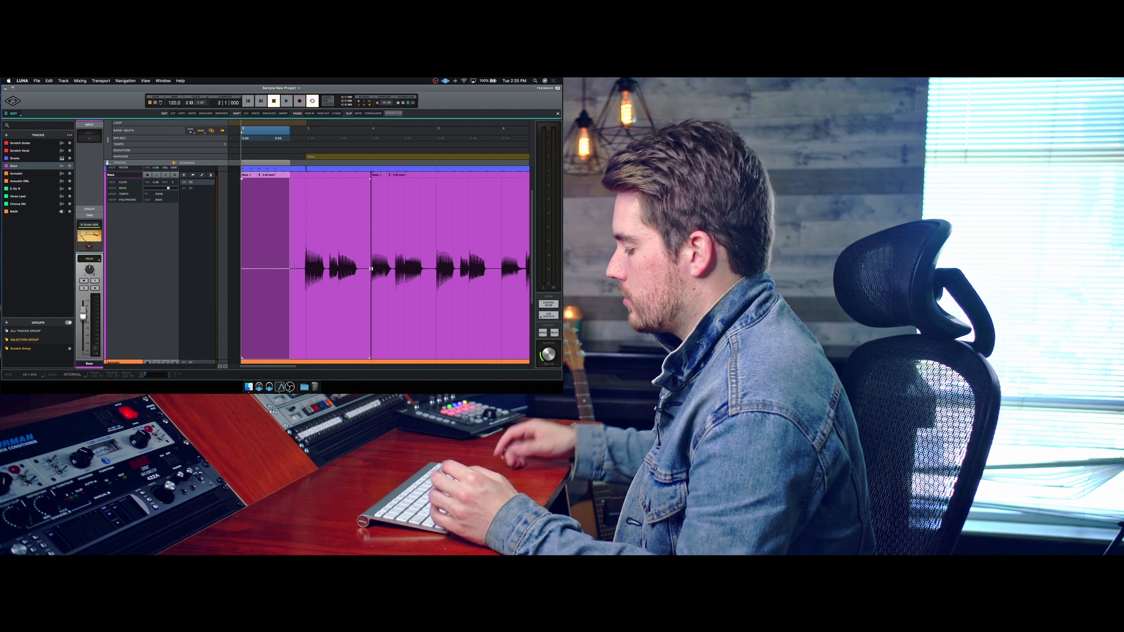
{"action": "key", "text": "Delete"}
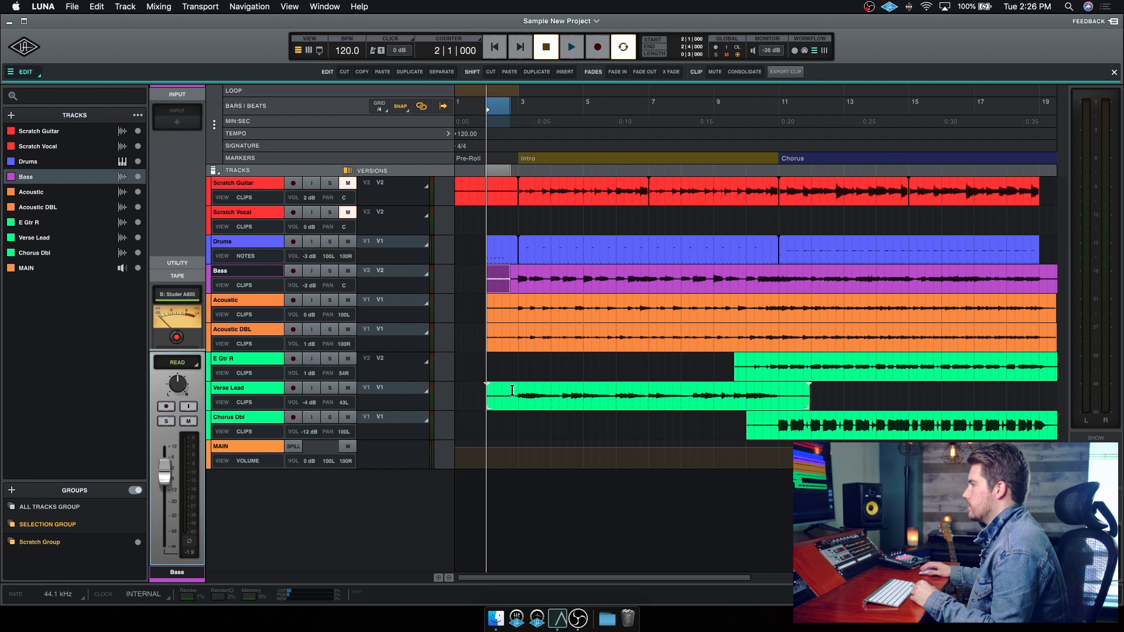
{"action": "left_click", "coordinate": [512, 391]}
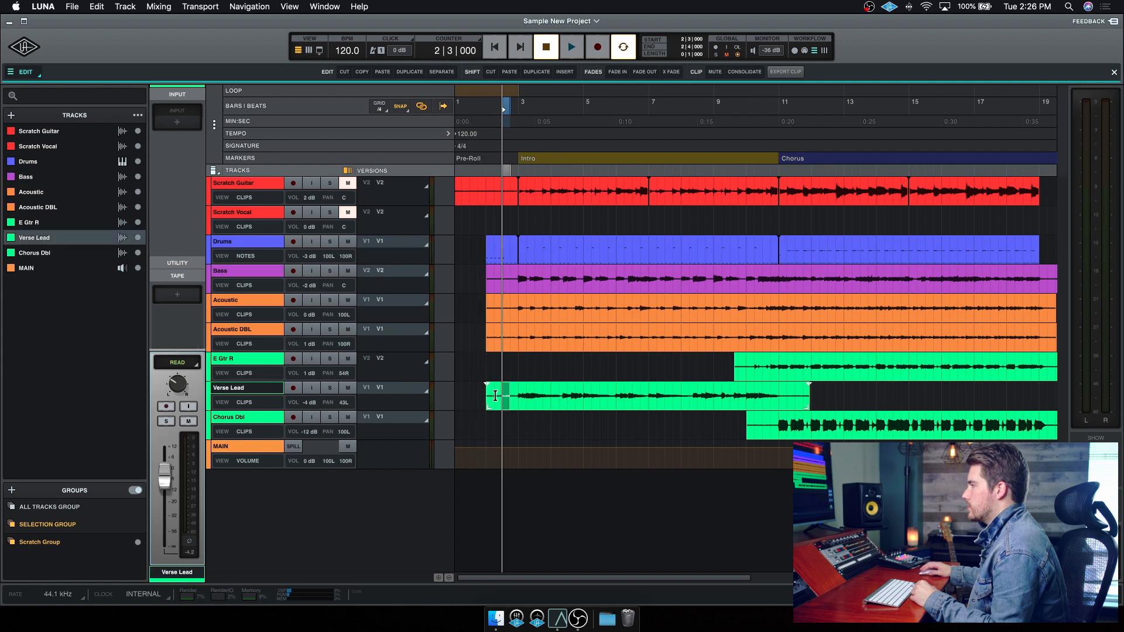
{"action": "left_click", "coordinate": [478, 245]}
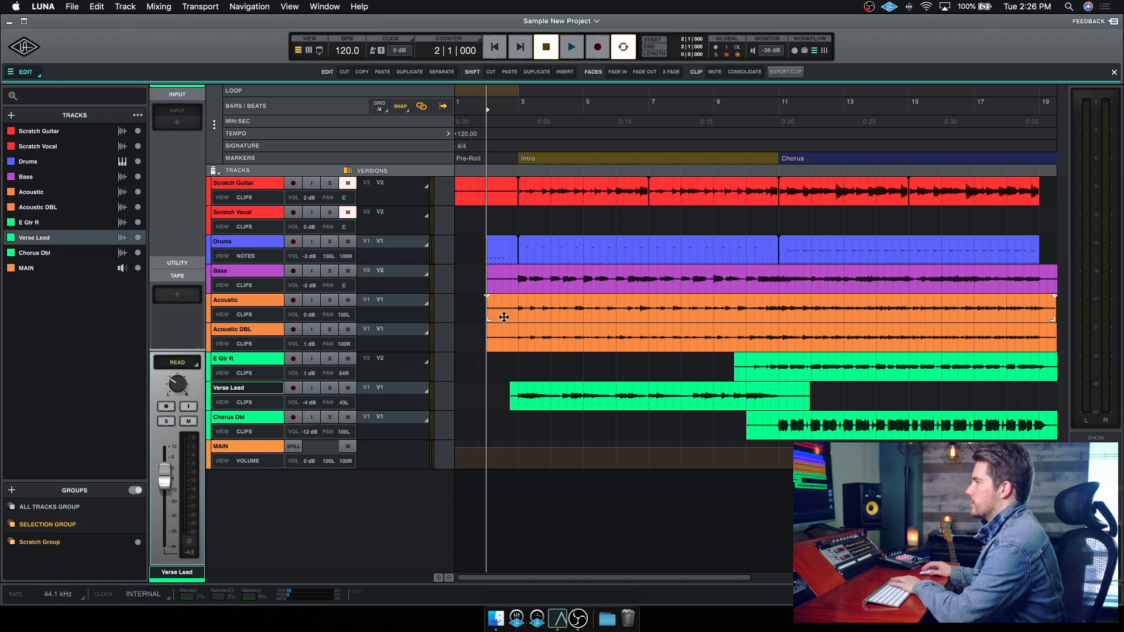
{"action": "left_click_drag", "start_coordinate": [510, 368], "coordinate": [482, 281]}
{"action": "left_click", "coordinate": [480, 282]}
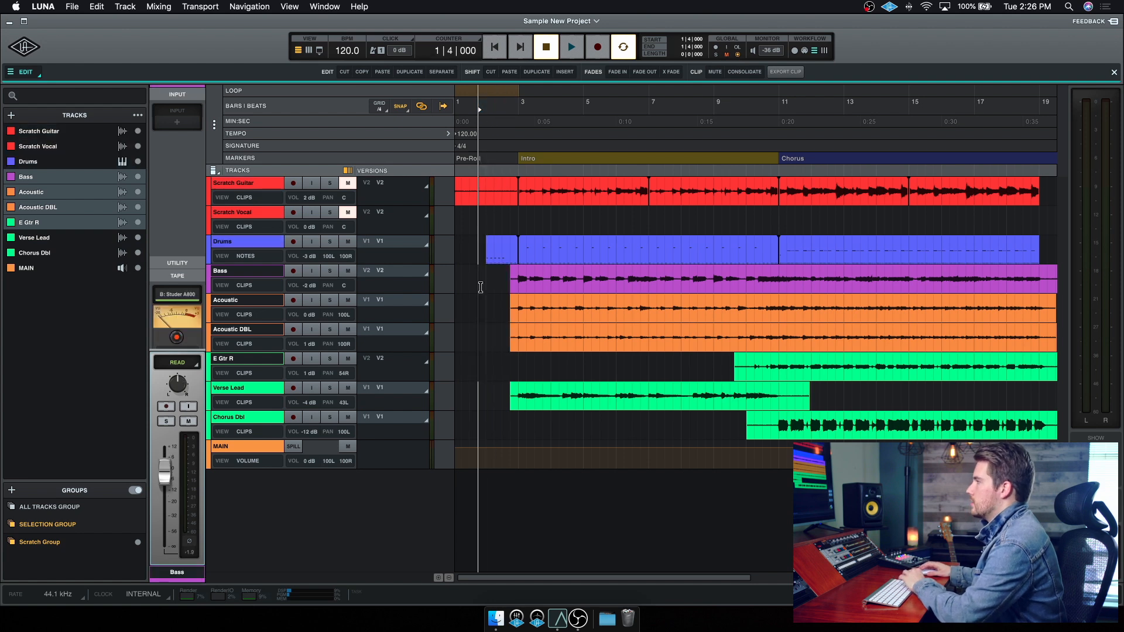
{"action": "scroll", "coordinate": [543, 337], "scroll_direction": "right", "scroll_amount": 2}
{"action": "left_click_drag", "start_coordinate": [485, 388], "coordinate": [503, 278]}
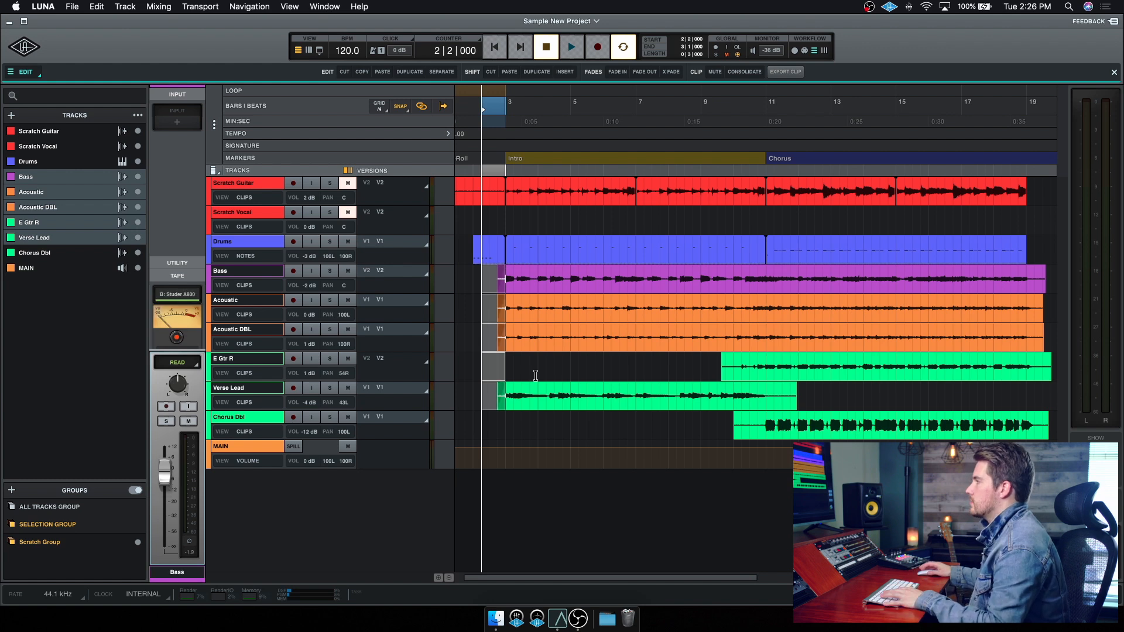
Trim the Chorus Dbl clip to run from beat 4 of bar 10 to beat 2 of bar 19, and fade both ends
{"action": "scroll", "coordinate": [536, 376], "scroll_direction": "right", "scroll_amount": 5}
{"action": "key", "text": "Delete"}
{"action": "mouse_move", "coordinate": [700, 426]}
{"action": "left_mouse_down"}
{"action": "mouse_move", "coordinate": [668, 428]}
{"action": "mouse_move", "coordinate": [708, 428]}
{"action": "left_mouse_up"}
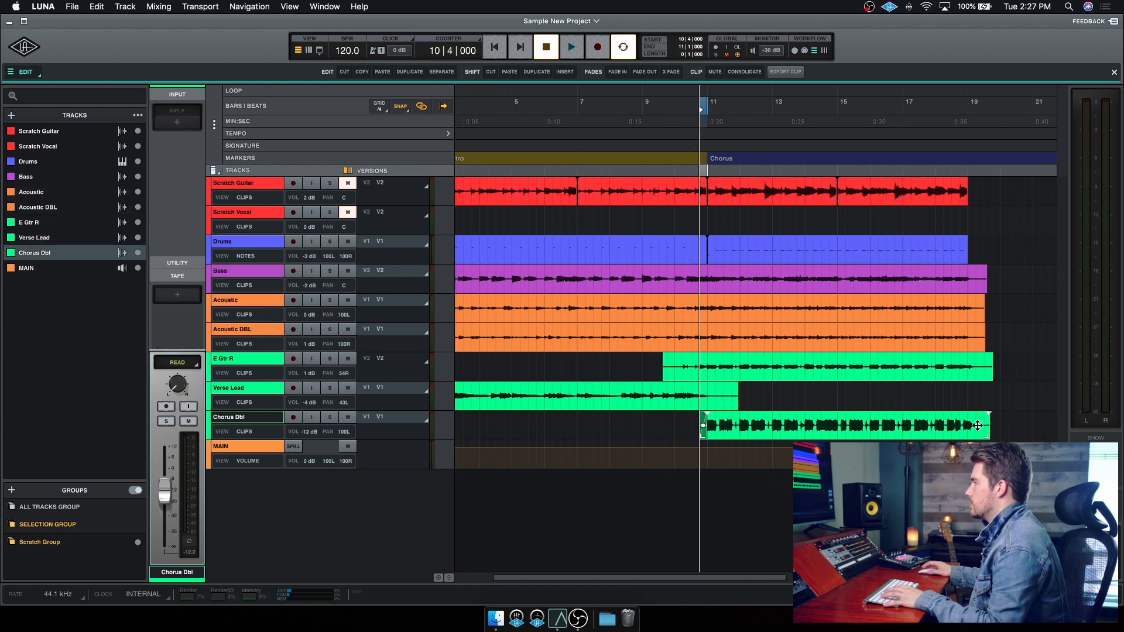
{"action": "key", "text": "Delete"}
{"action": "mouse_move", "coordinate": [977, 426]}
{"action": "left_mouse_down"}
{"action": "mouse_move", "coordinate": [1002, 426]}
{"action": "mouse_move", "coordinate": [969, 427]}
{"action": "left_mouse_up"}
{"action": "key", "text": "f"}
Trim E Gtr R to bar 10 and beat 2 of bar 19 with fades, and fade out Bass and both Acoustic clips from bar 19
{"action": "left_click_drag", "start_coordinate": [978, 370], "coordinate": [1032, 363]}
{"action": "key", "text": "Delete"}
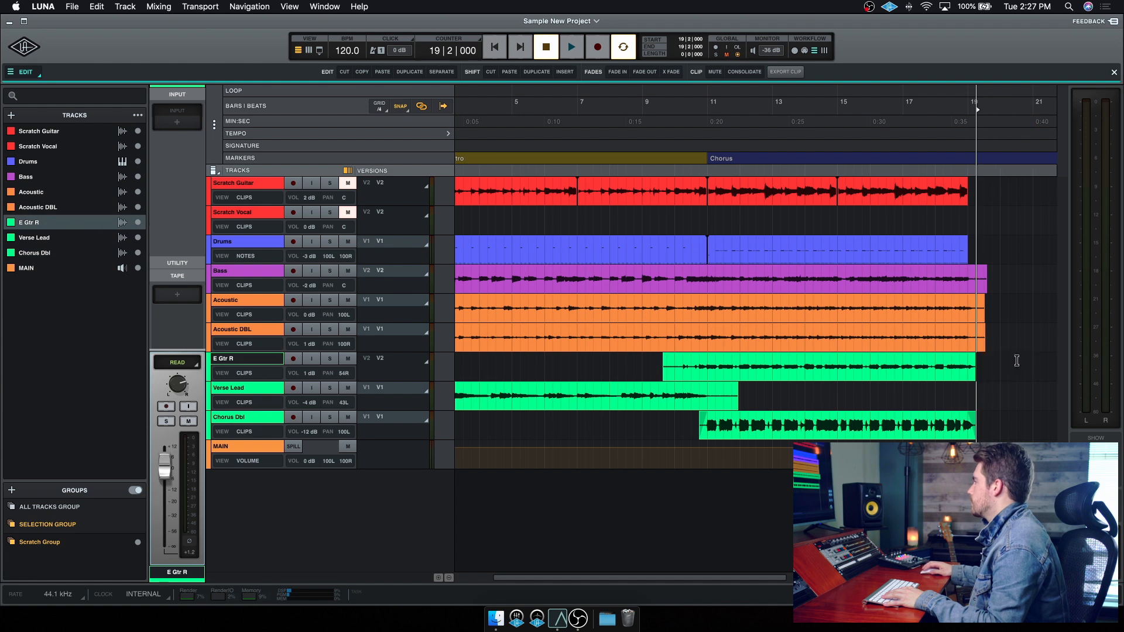
{"action": "mouse_move", "coordinate": [682, 367]}
{"action": "left_mouse_down"}
{"action": "mouse_move", "coordinate": [656, 367]}
{"action": "mouse_move", "coordinate": [676, 376]}
{"action": "left_mouse_up"}
{"action": "left_click", "coordinate": [645, 372]}
{"action": "left_click_drag", "start_coordinate": [984, 338], "coordinate": [961, 258]}
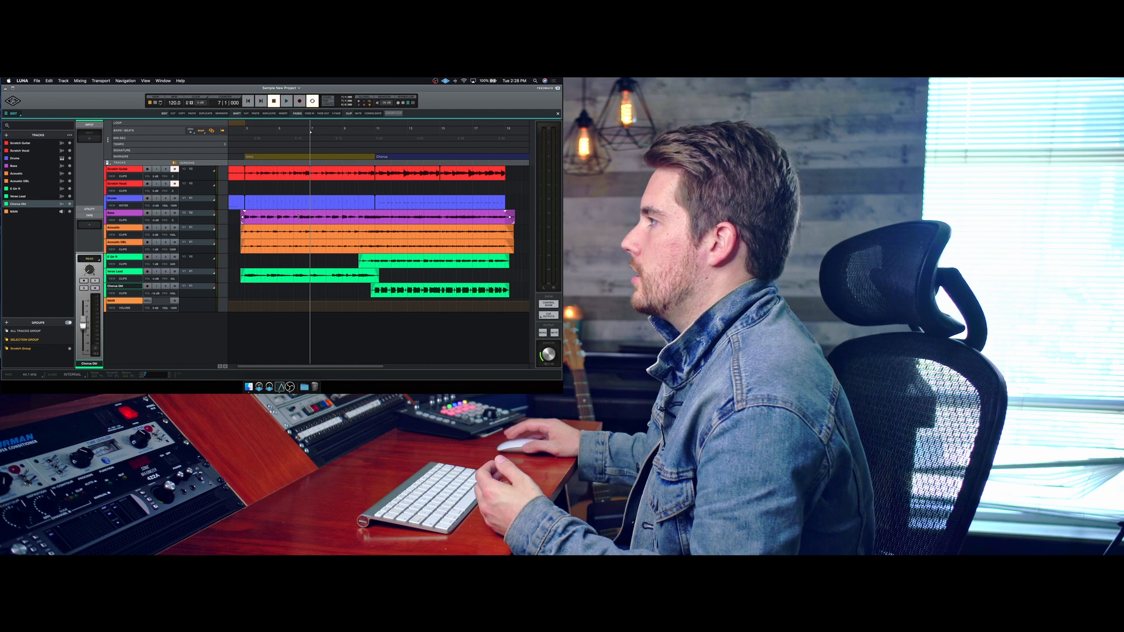
Split the Bass clip at bar 7, copy its section from bar 3 to bar 7 and paste it after the clip's end
{"action": "scroll", "coordinate": [265, 222], "scroll_direction": "right", "scroll_amount": 1}
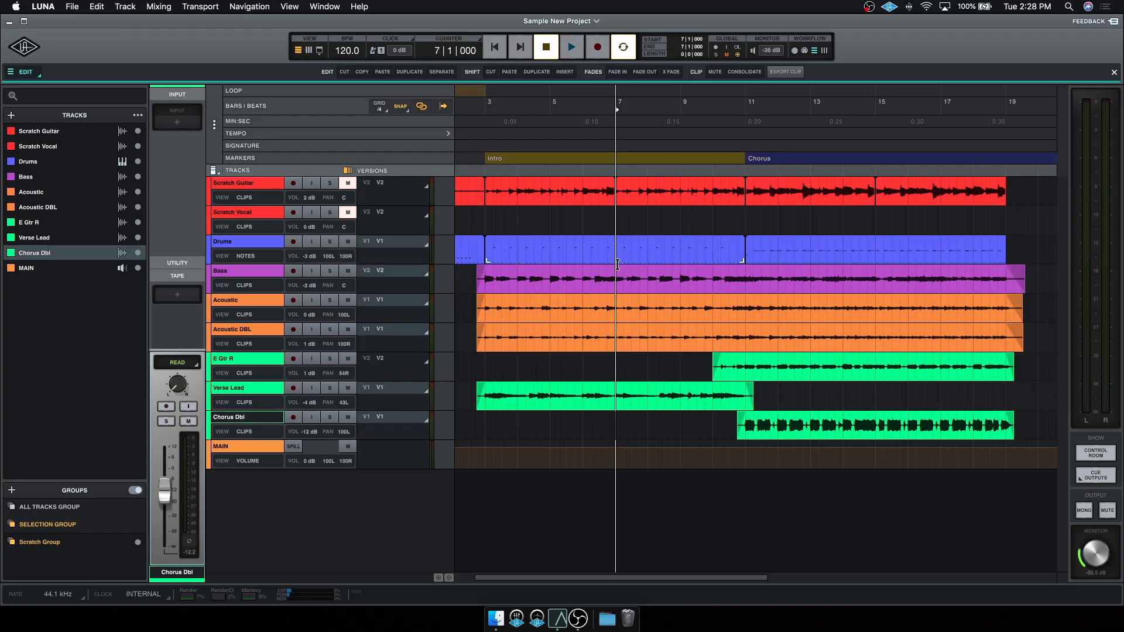
{"action": "left_click_drag", "start_coordinate": [485, 276], "coordinate": [622, 273]}
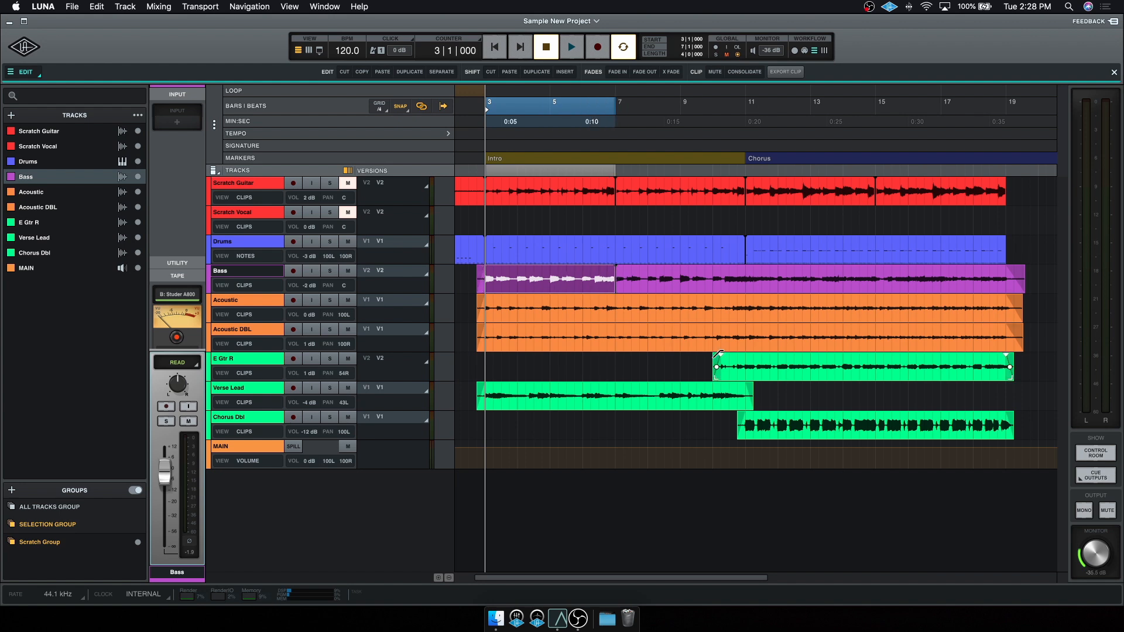
{"action": "scroll", "coordinate": [719, 354], "scroll_direction": "right", "scroll_amount": 10}
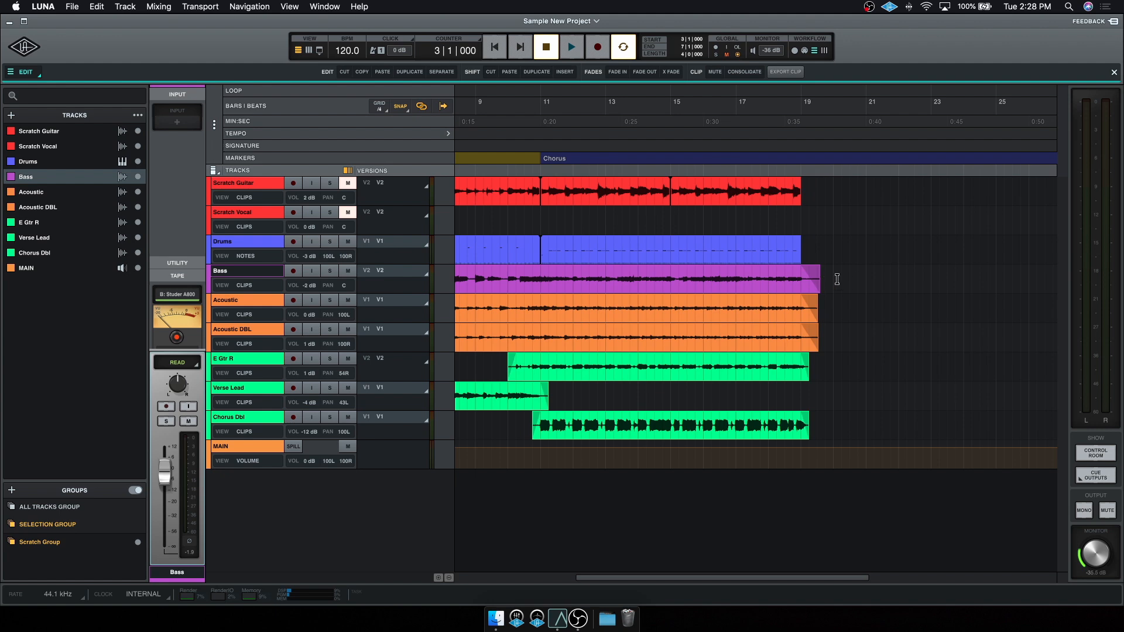
{"action": "key", "text": "super+v"}
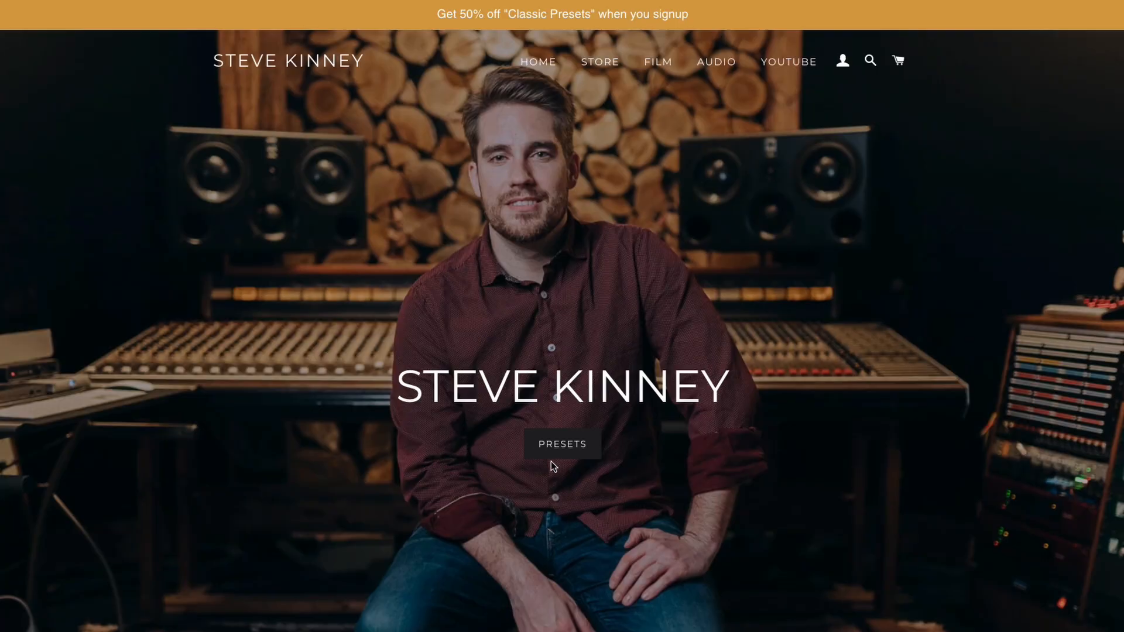
In the web browser, open the website's presets and examine the Heritage Classics Sessions Pack description and presets overview
{"action": "left_click", "coordinate": [551, 459]}
{"action": "scroll", "coordinate": [623, 381], "scroll_direction": "down", "scroll_amount": 6}
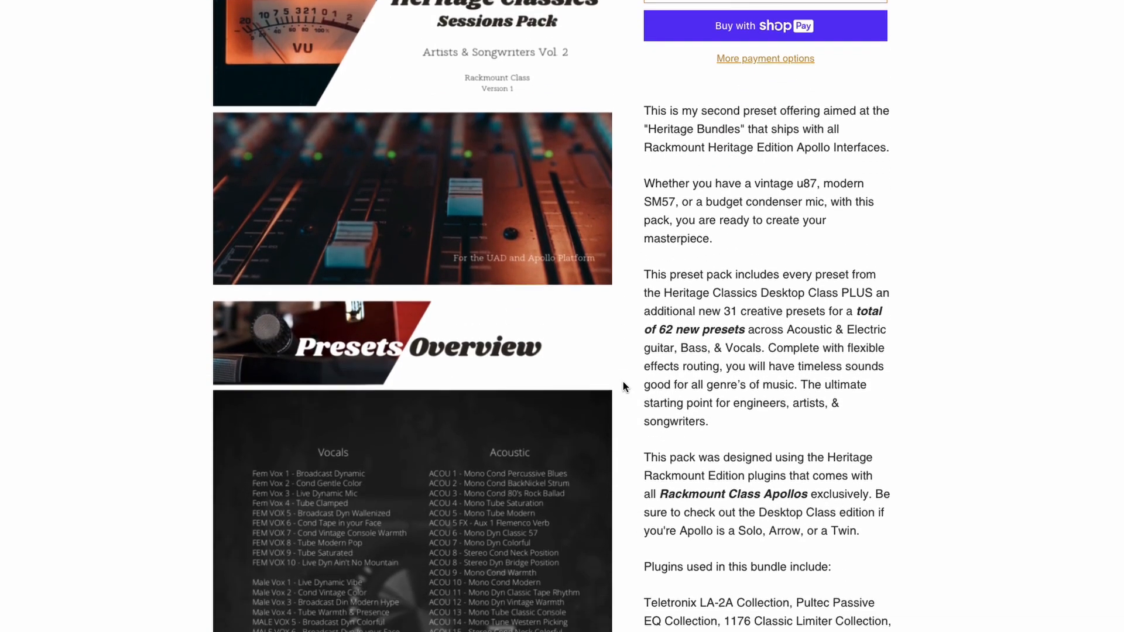
{"action": "scroll", "coordinate": [623, 381], "scroll_direction": "down", "scroll_amount": 3}
{"action": "scroll", "coordinate": [623, 382], "scroll_direction": "down", "scroll_amount": 2}
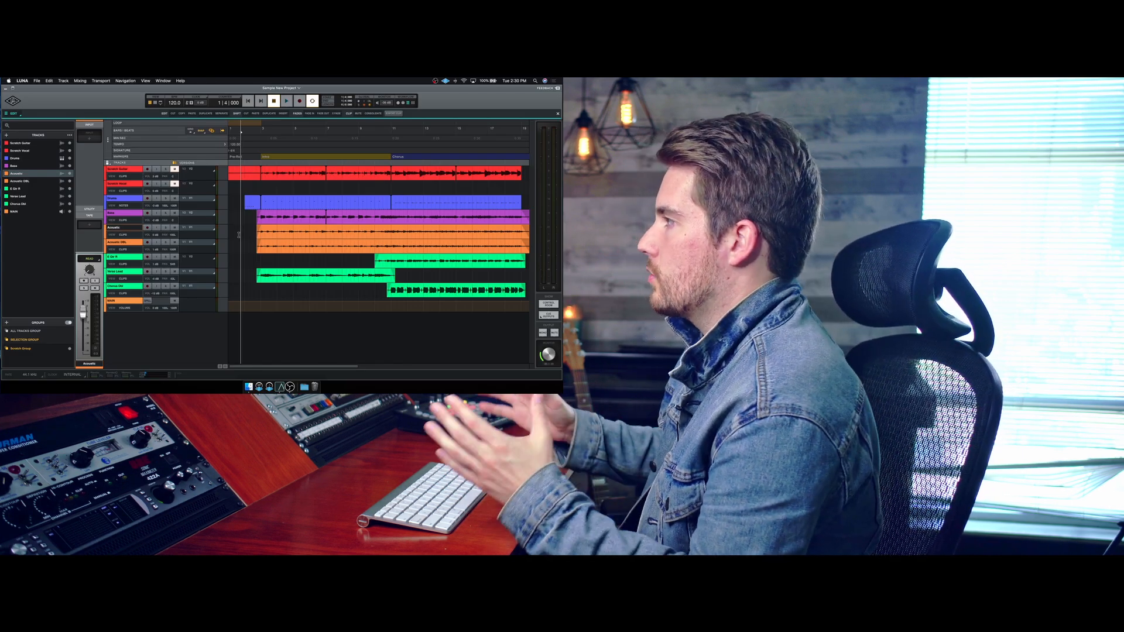
Back in LUNA, play the arrangement from beat 4 of bar 1 through the chorus and stop playback
{"action": "key", "text": "space"}
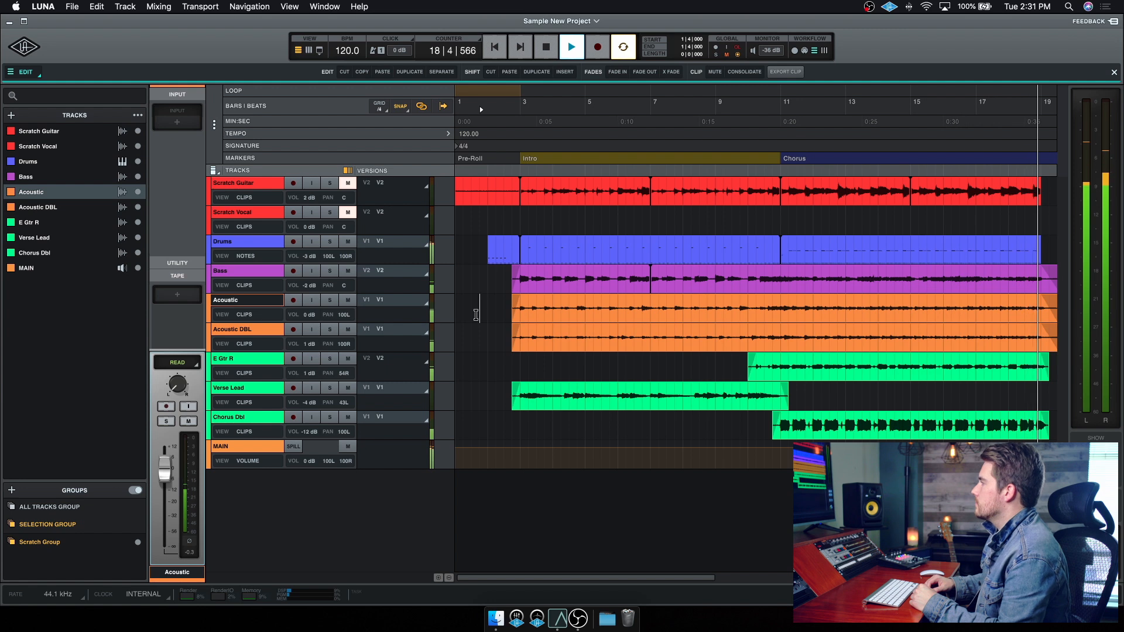
{"action": "key", "text": "space"}
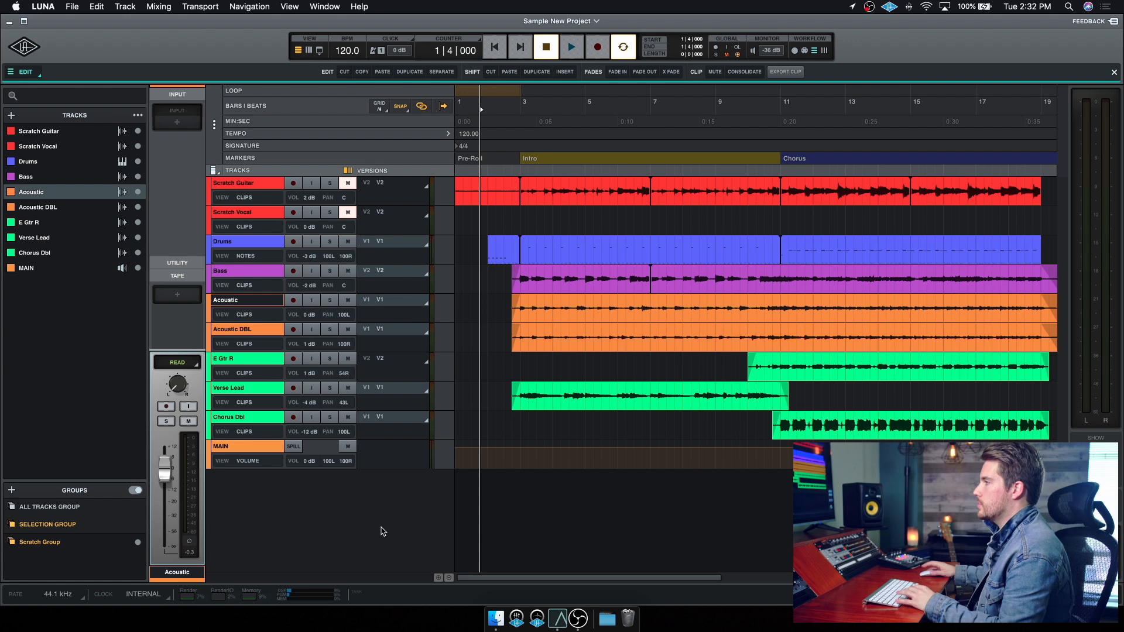
Select the E Gtr R track, enlarge it to fill the edit area and solo it
{"action": "left_click", "coordinate": [274, 363]}
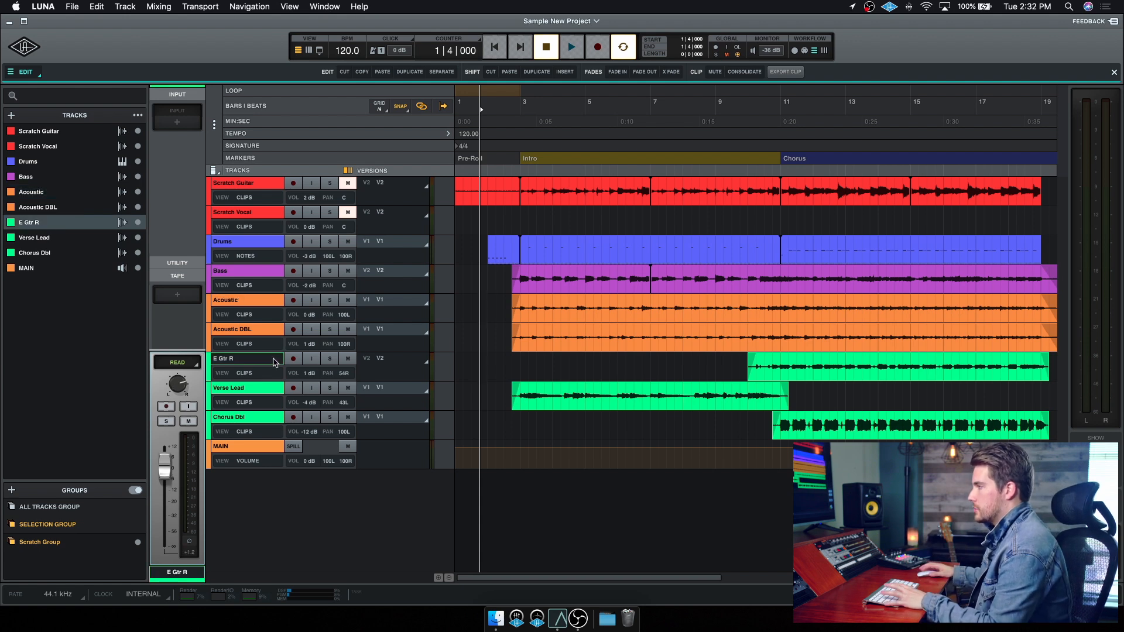
{"action": "key", "text": "e"}
{"action": "scroll", "coordinate": [536, 284], "scroll_direction": "right", "scroll_amount": 3}
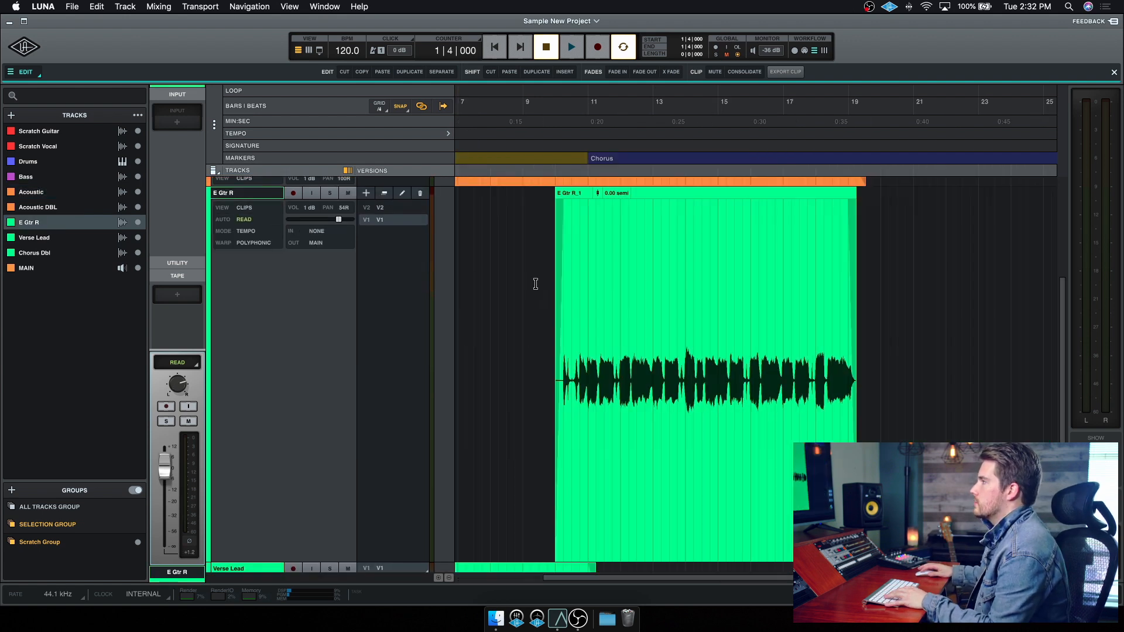
{"action": "left_click", "coordinate": [331, 193]}
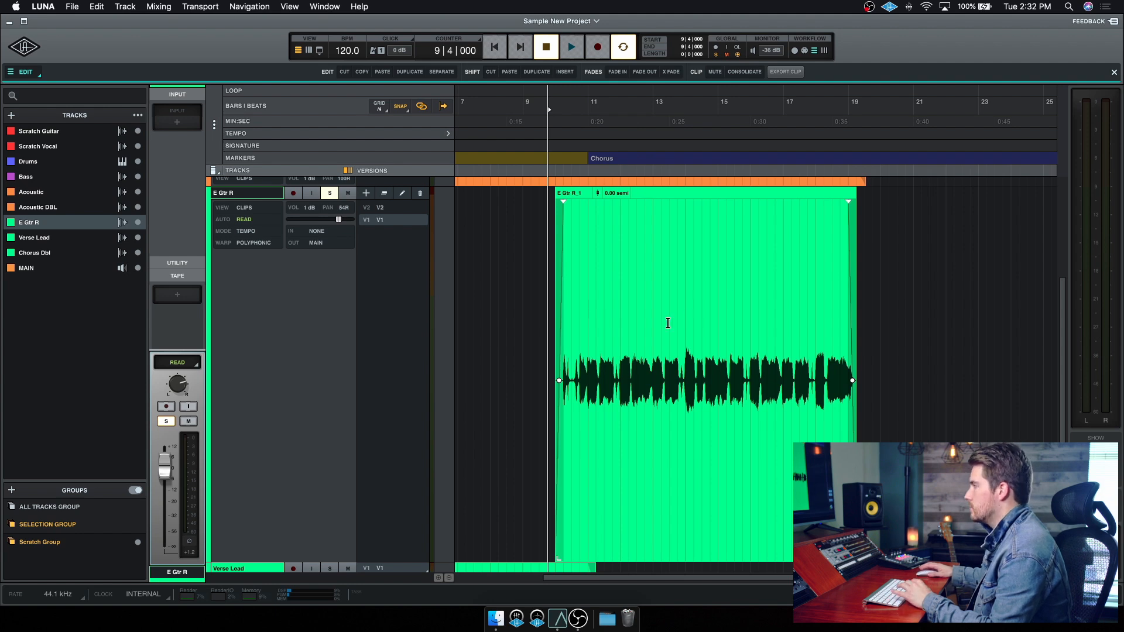
Listen to the soloed E Gtr R track from beat 4 of bar 9, and replay its ending from beat 4 of bar 17
{"action": "key", "text": "space"}
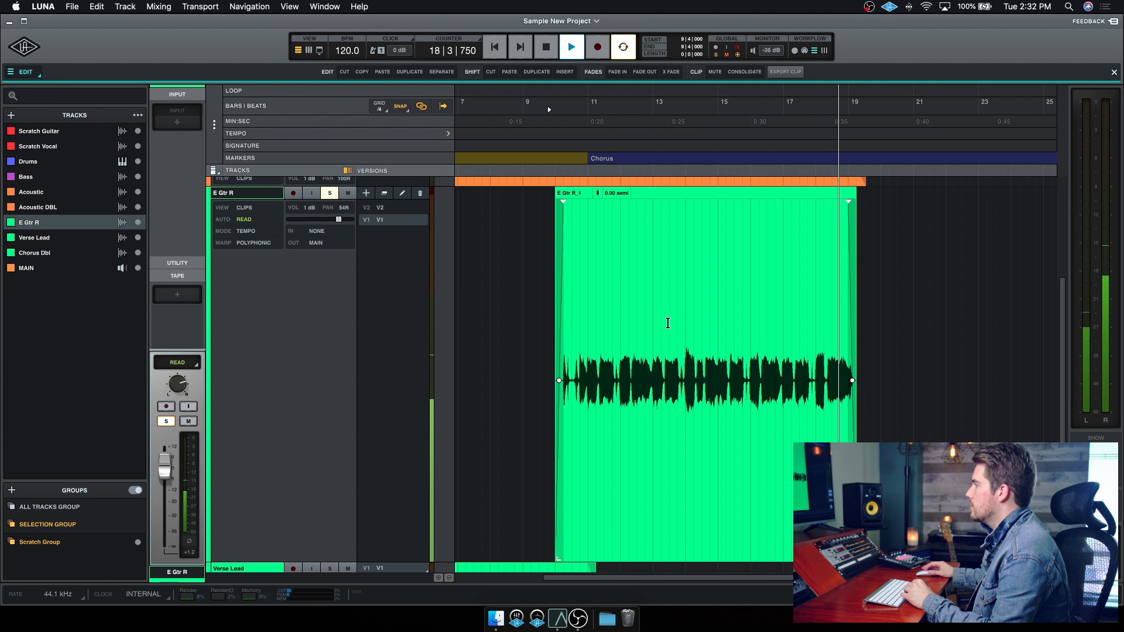
{"action": "key", "text": "space"}
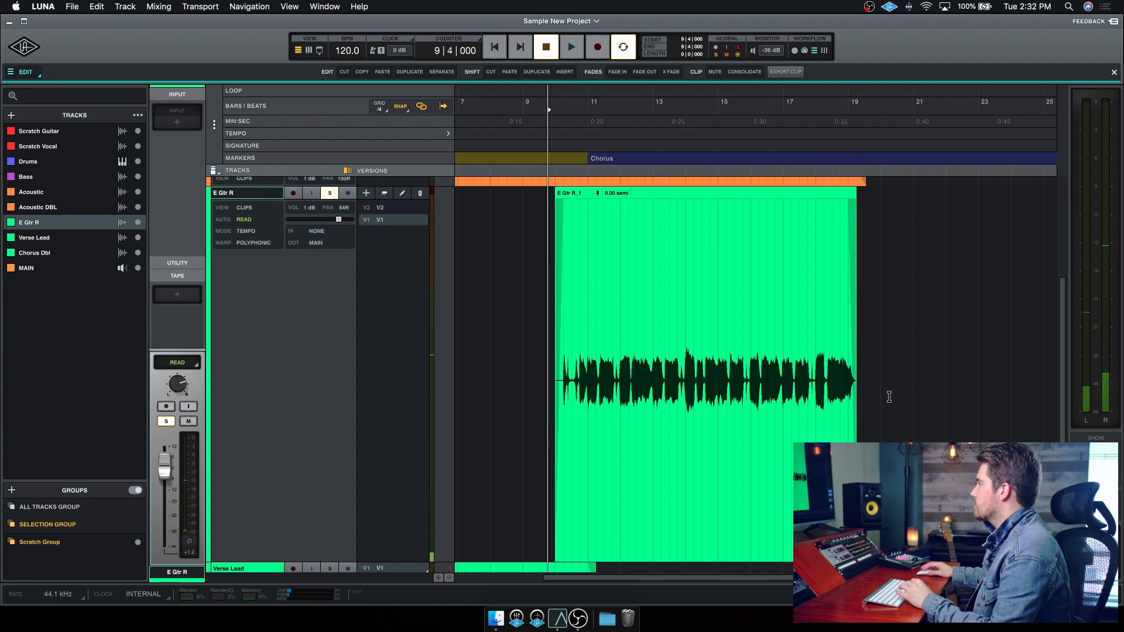
{"action": "left_click", "coordinate": [809, 318]}
{"action": "key", "text": "space"}
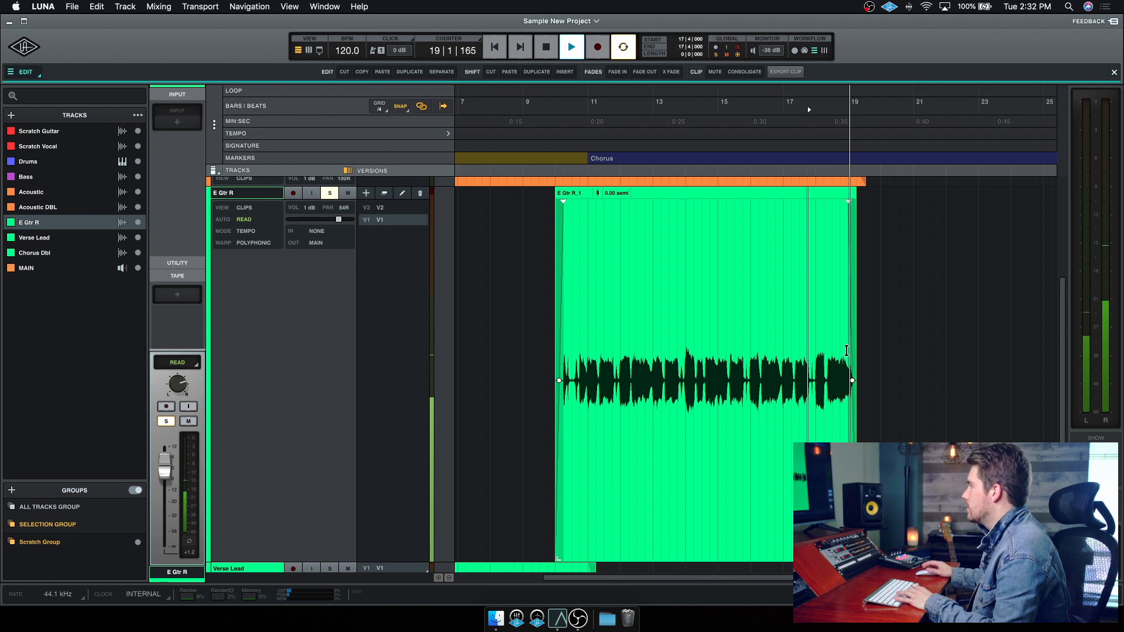
Stop playback, compare the V1 and V2 versions of E Gtr R, and listen to V2's ending from beat 4 of bar 17
{"action": "key", "text": "space"}
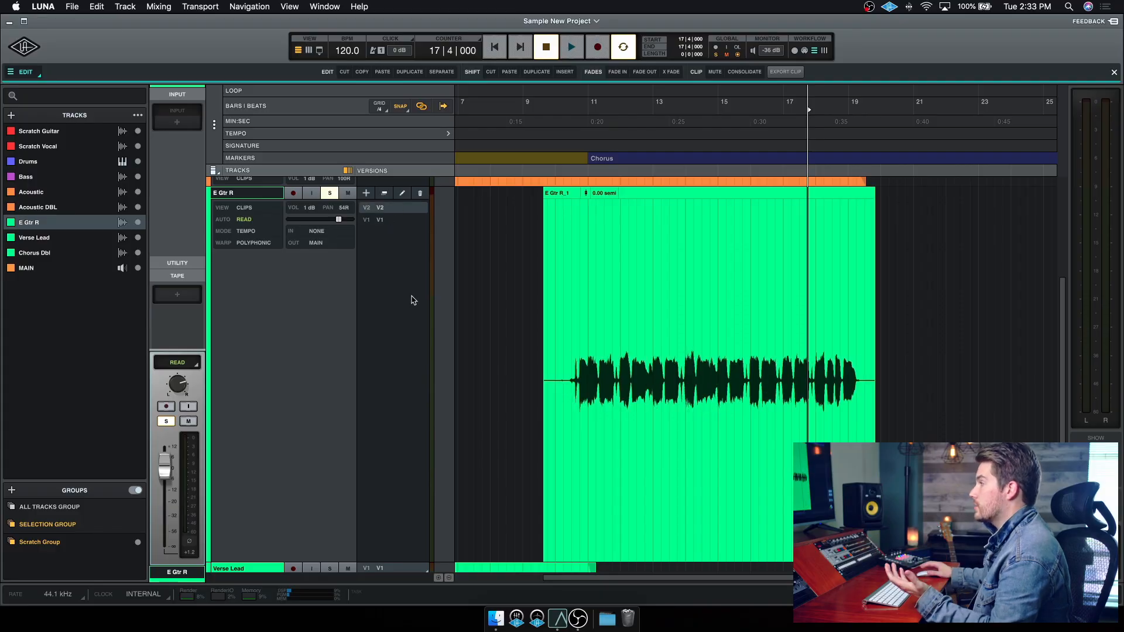
{"action": "left_click", "coordinate": [391, 220]}
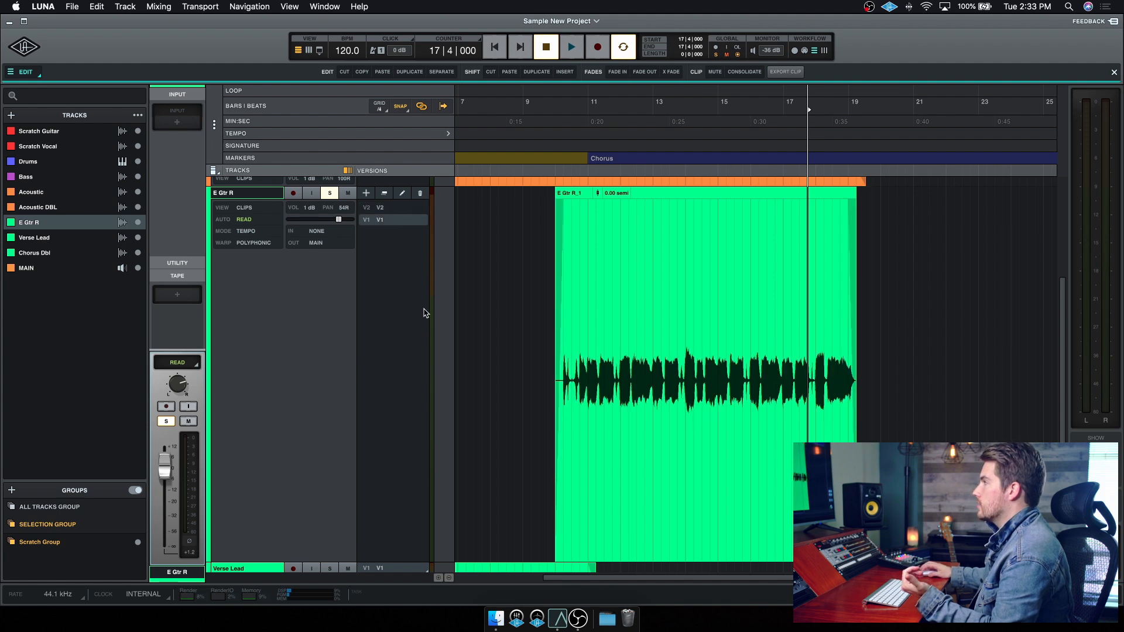
{"action": "left_click", "coordinate": [408, 212]}
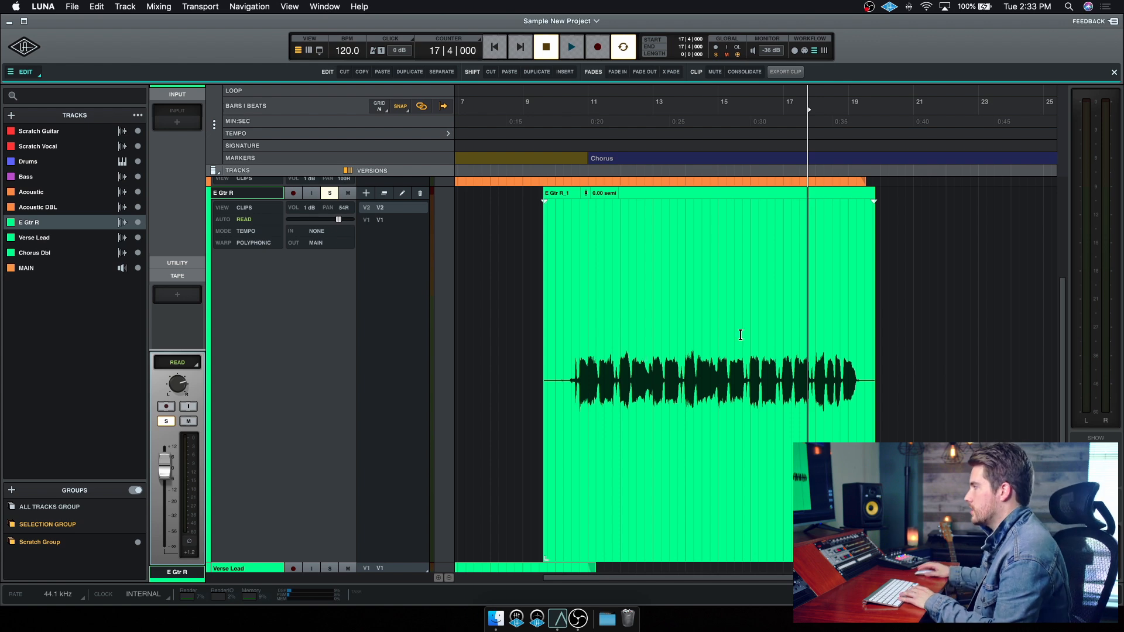
{"action": "key", "text": "space"}
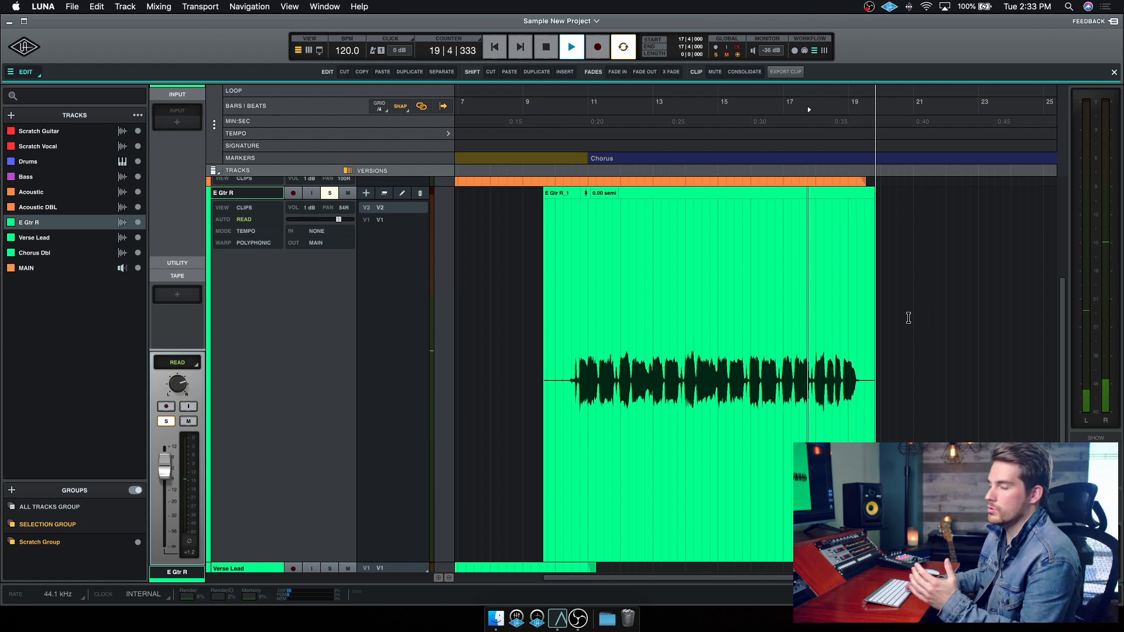
{"action": "key", "text": "space"}
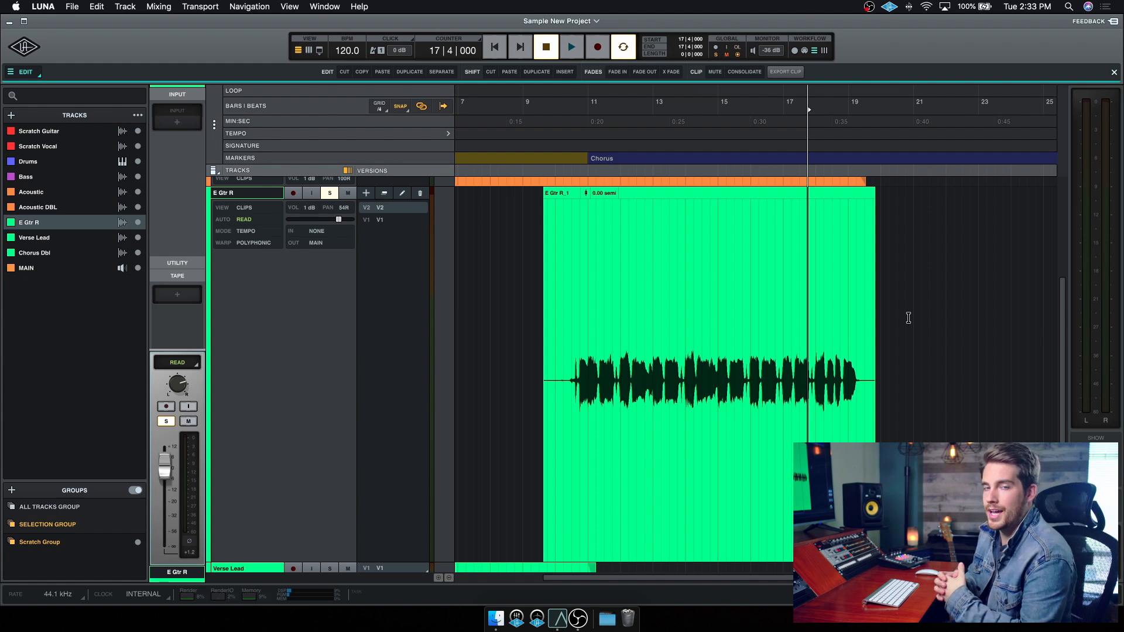
Create a new empty version on the E Gtr R track and name it Comp
{"action": "left_click", "coordinate": [369, 195]}
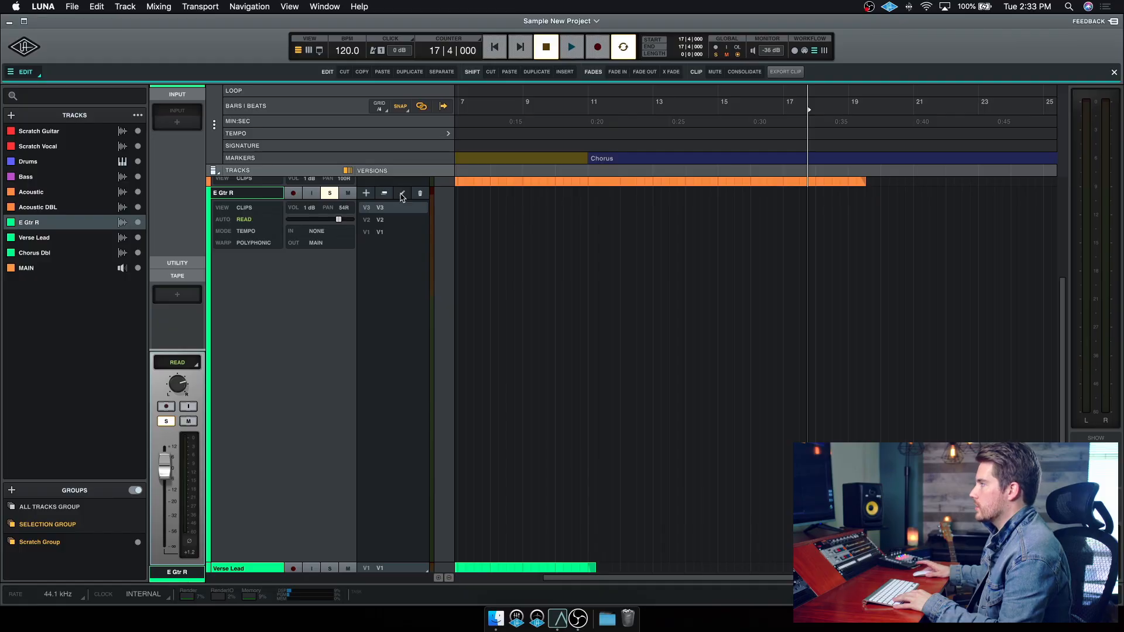
{"action": "left_click", "coordinate": [202, 174]}
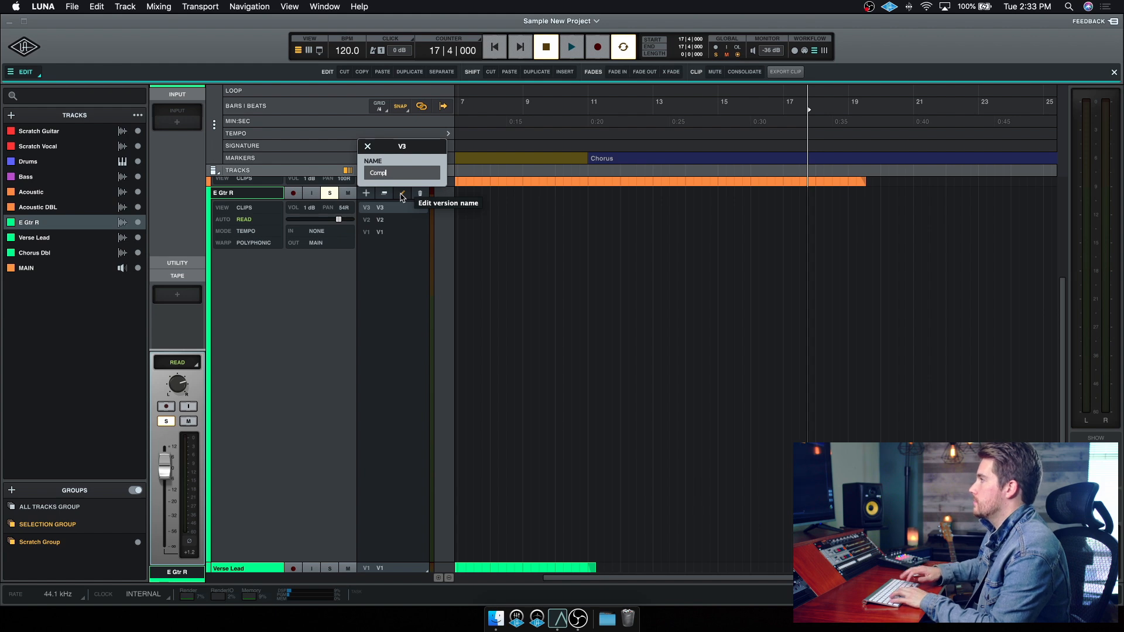
{"action": "key", "text": "Return"}
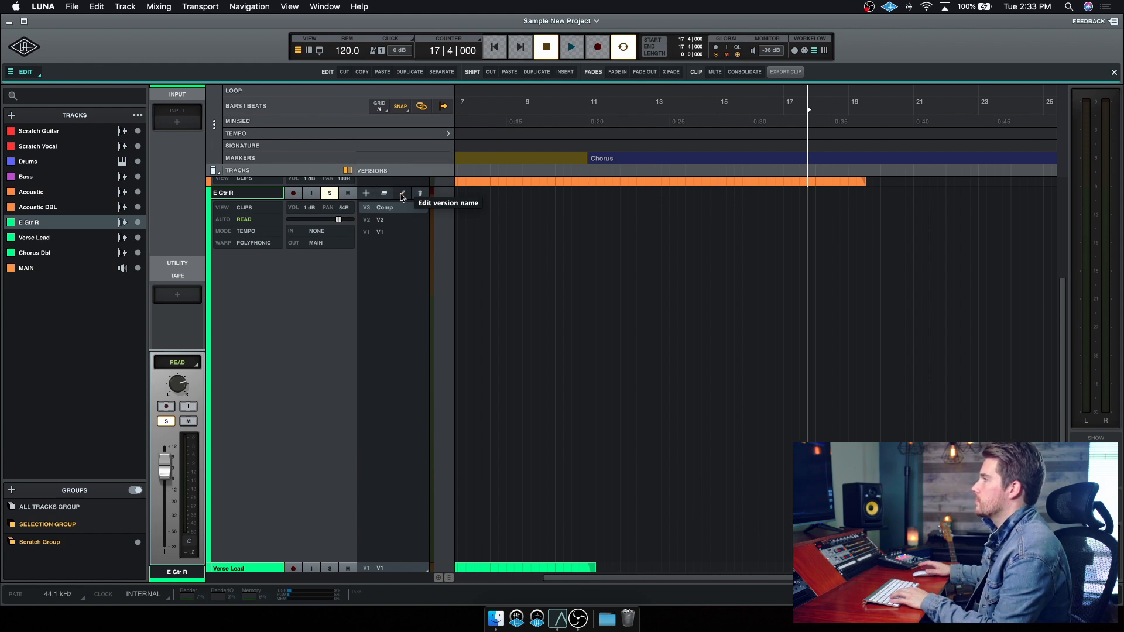
With the grid at 1/8, copy V1's audio from 10|1|000 to 17|4|480 into the Comp version
{"action": "left_click", "coordinate": [391, 233]}
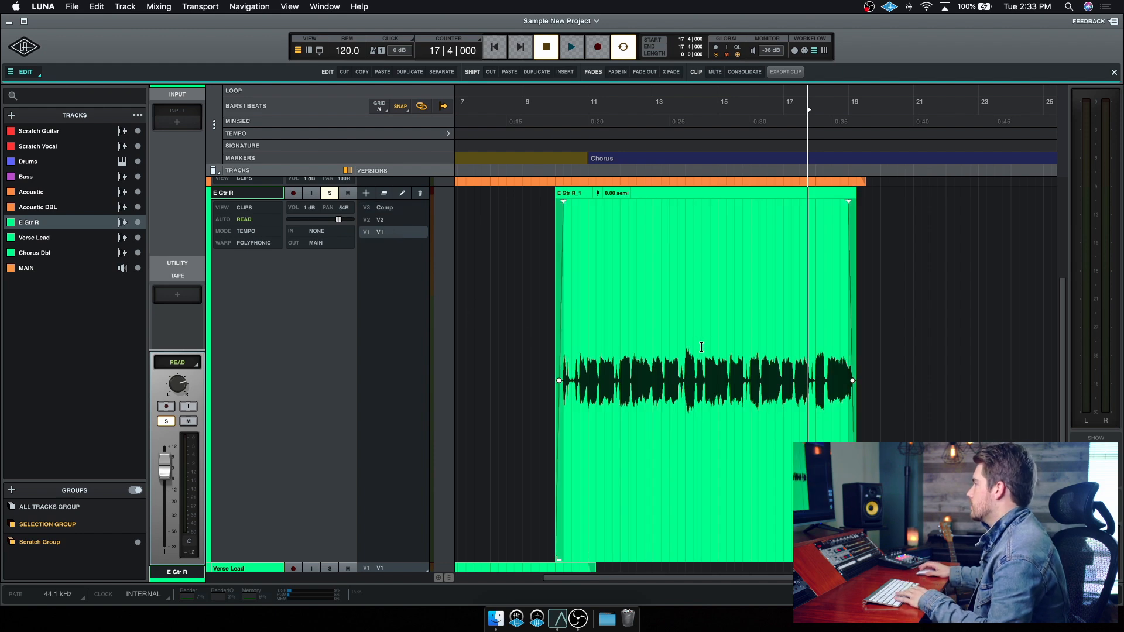
{"action": "key", "text": "t"}
{"action": "scroll", "coordinate": [733, 346], "scroll_direction": "left", "scroll_amount": 3}
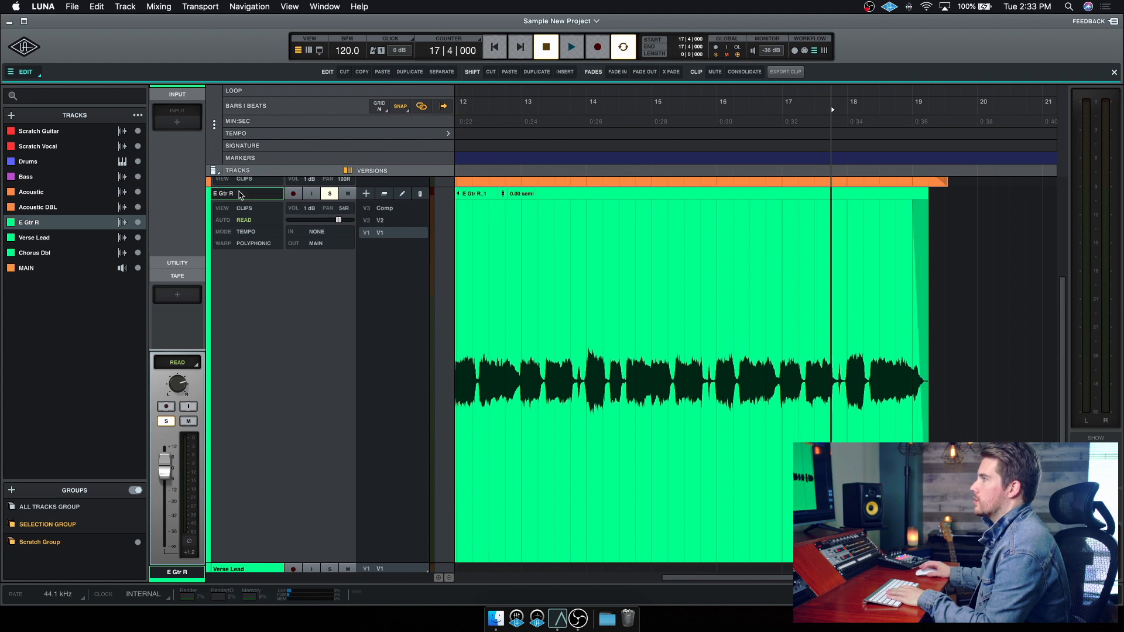
{"action": "left_click", "coordinate": [381, 110]}
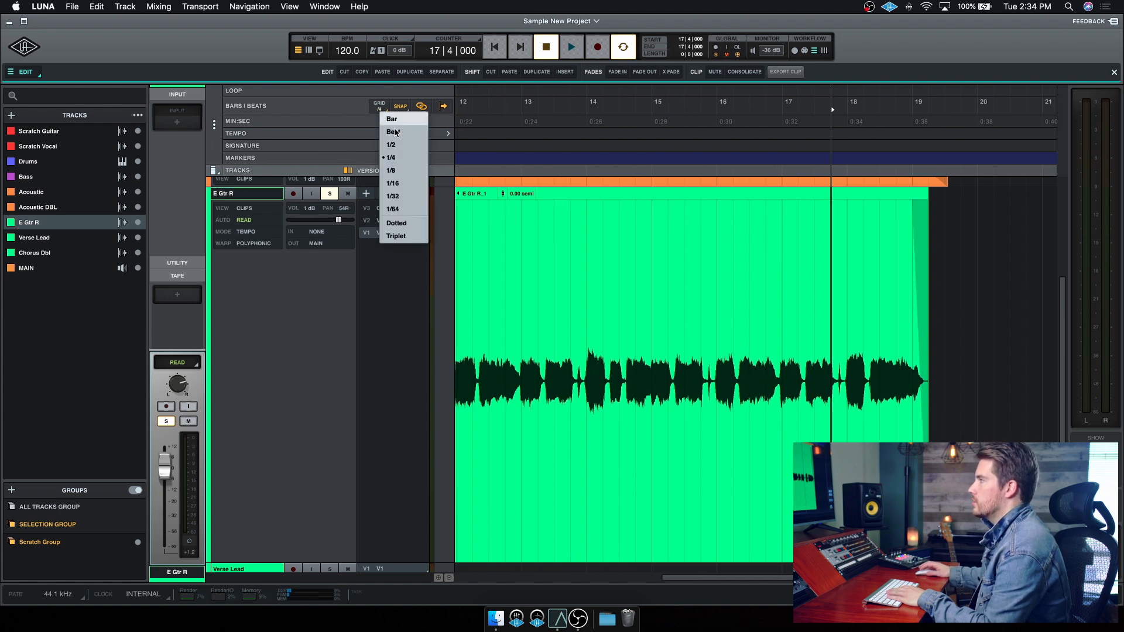
{"action": "left_click", "coordinate": [405, 171]}
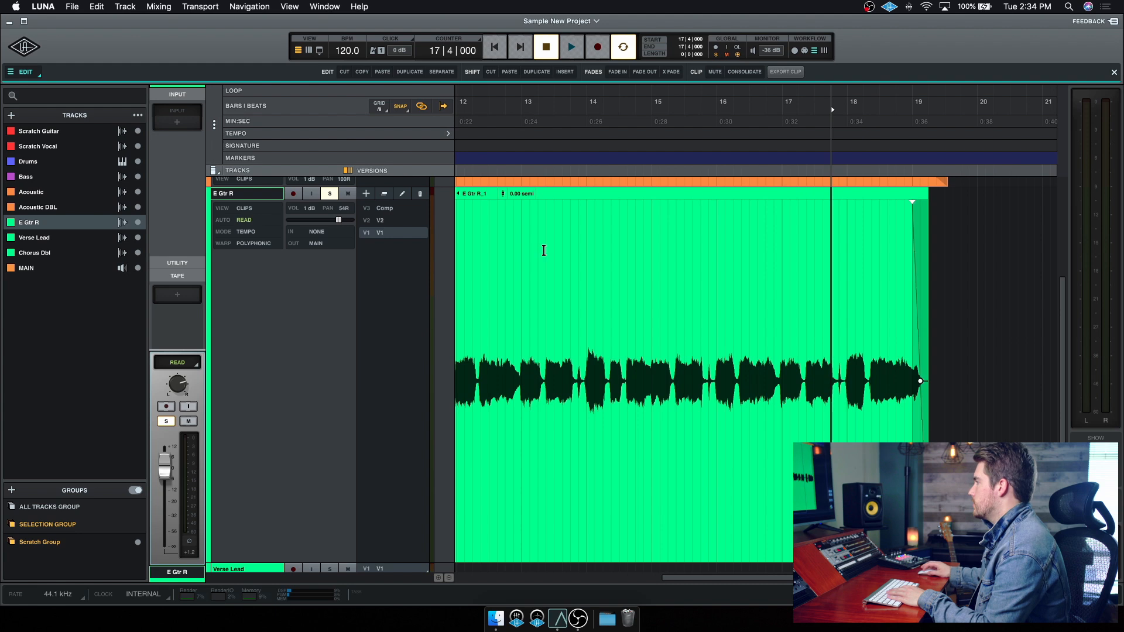
{"action": "scroll", "coordinate": [544, 251], "scroll_direction": "left", "scroll_amount": 5}
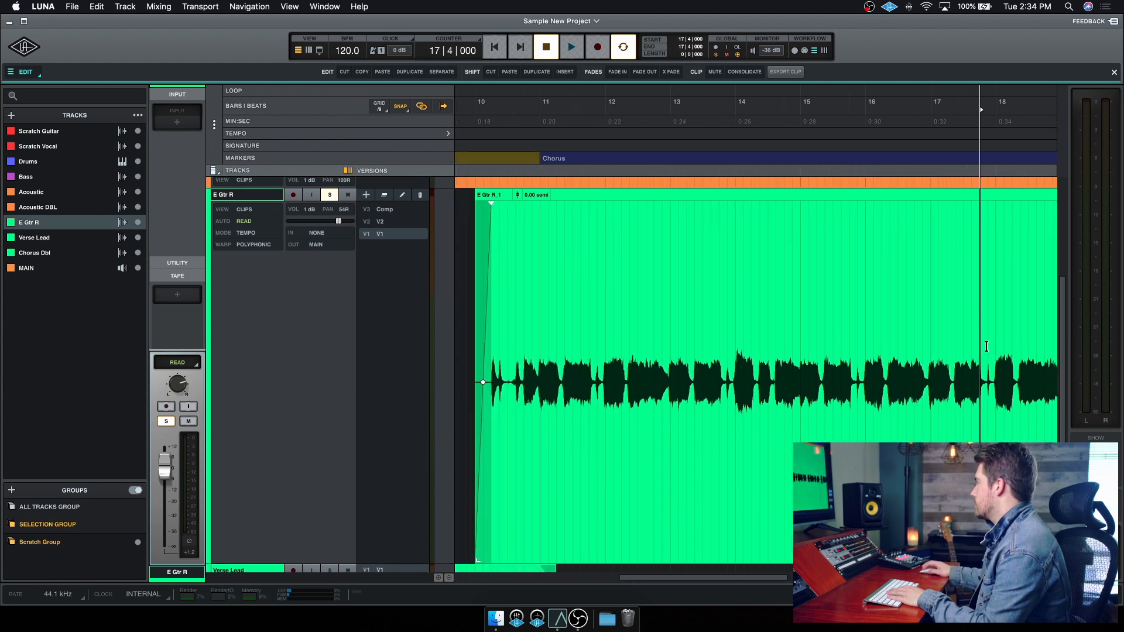
{"action": "left_click_drag", "start_coordinate": [986, 345], "coordinate": [475, 331]}
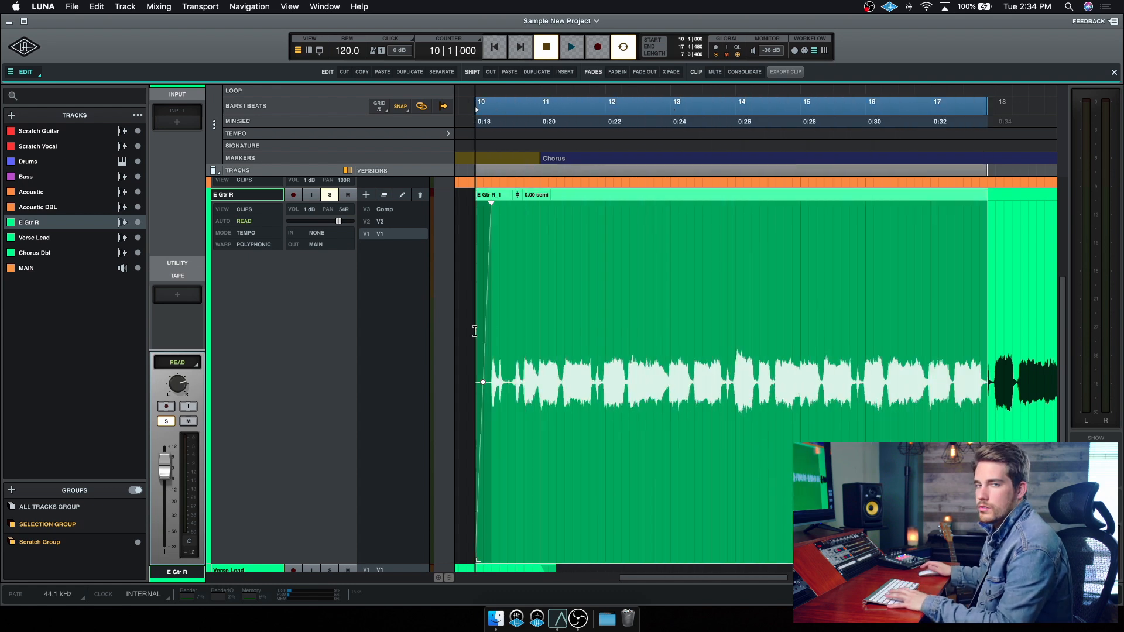
{"action": "left_click", "coordinate": [386, 210]}
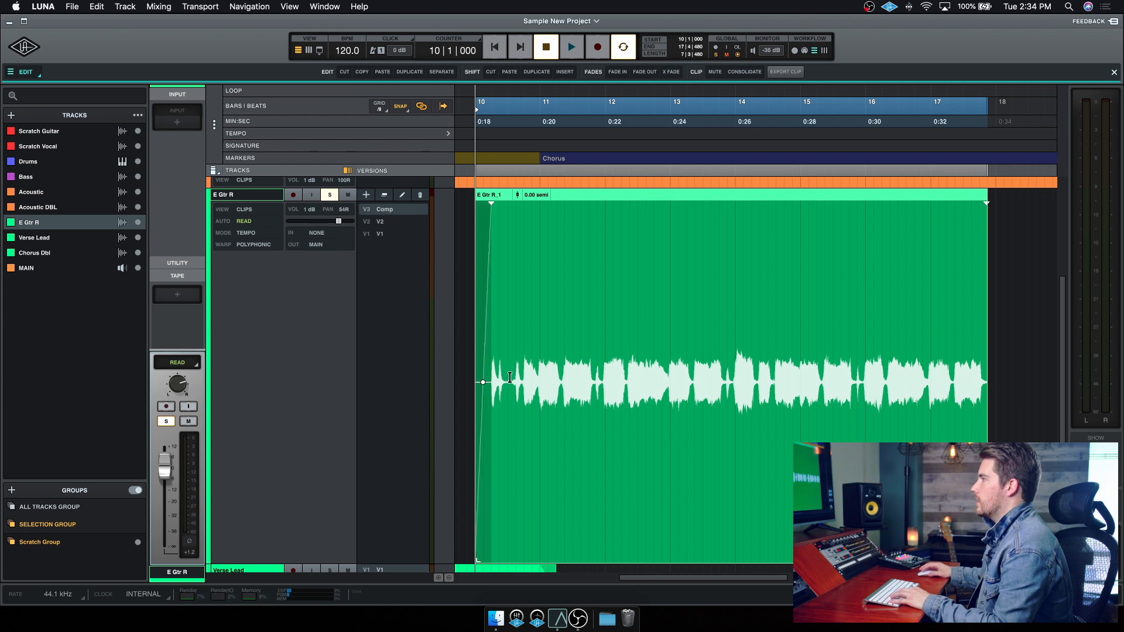
Copy V2's ending from 17|4|480 to 19|3|000 into the Comp version, directly after the V1 clip
{"action": "left_click", "coordinate": [381, 224]}
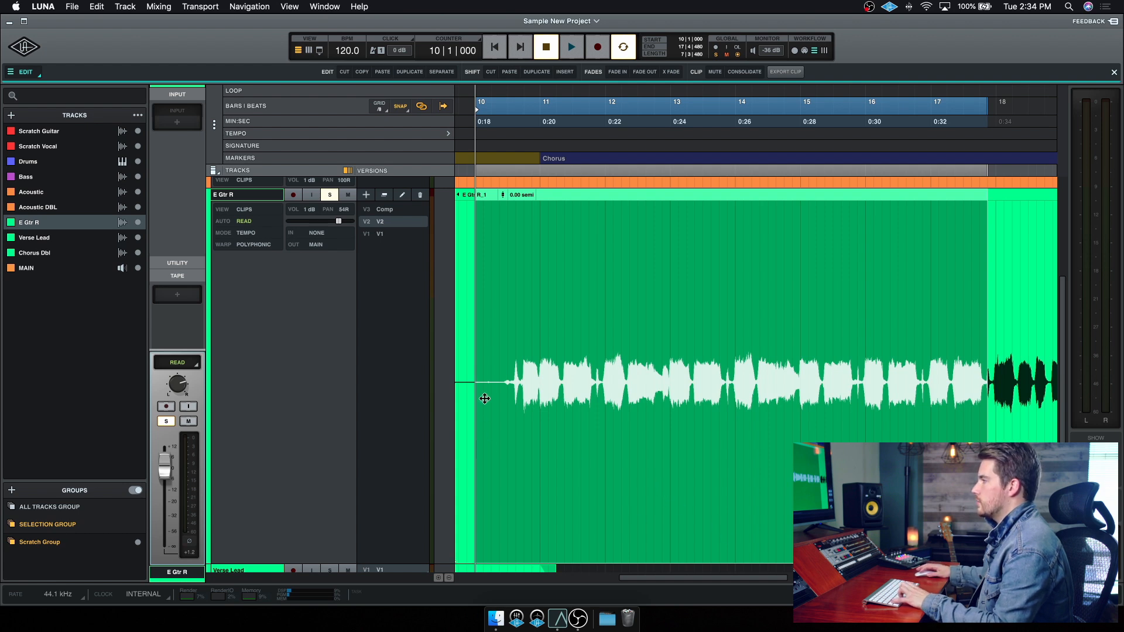
{"action": "left_click_drag", "start_coordinate": [476, 341], "coordinate": [968, 373]}
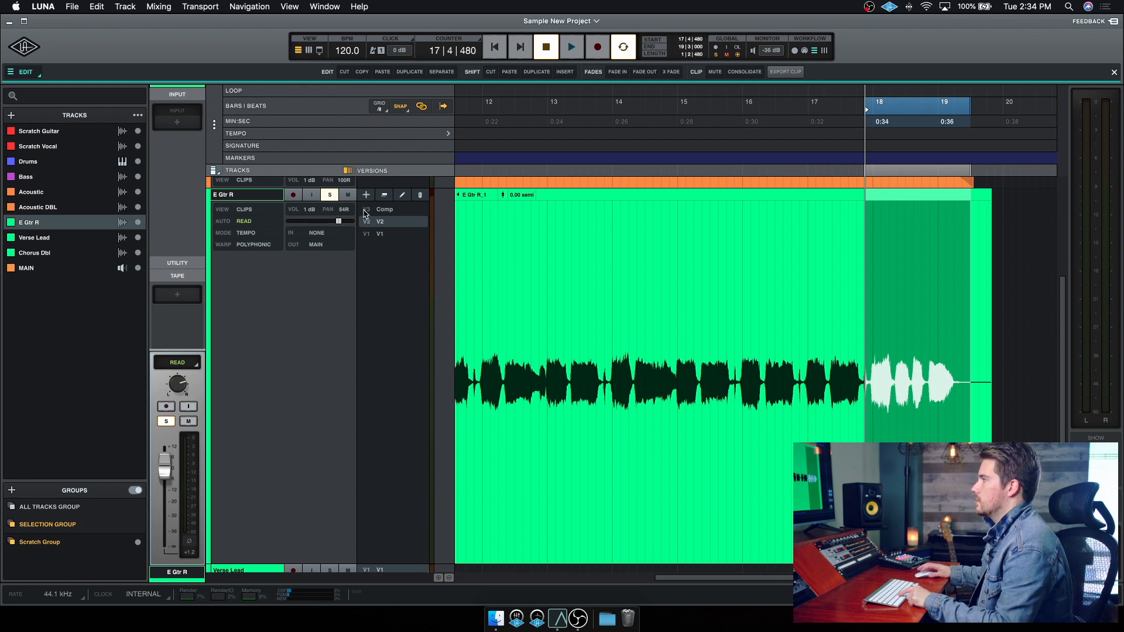
{"action": "left_click", "coordinate": [382, 211]}
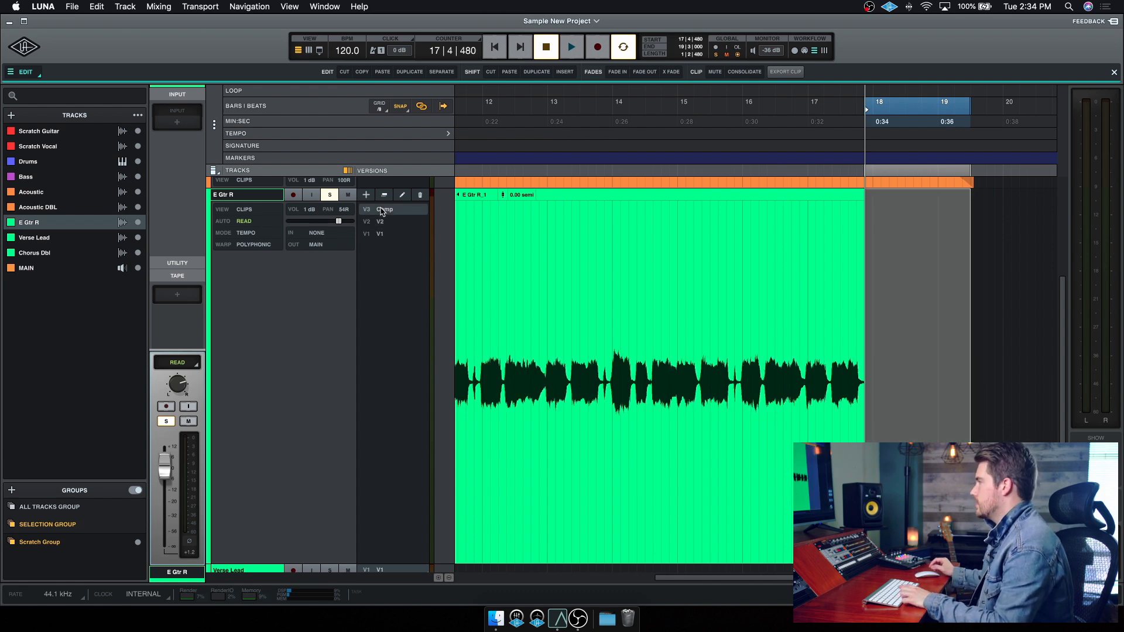
{"action": "key", "text": "super+v"}
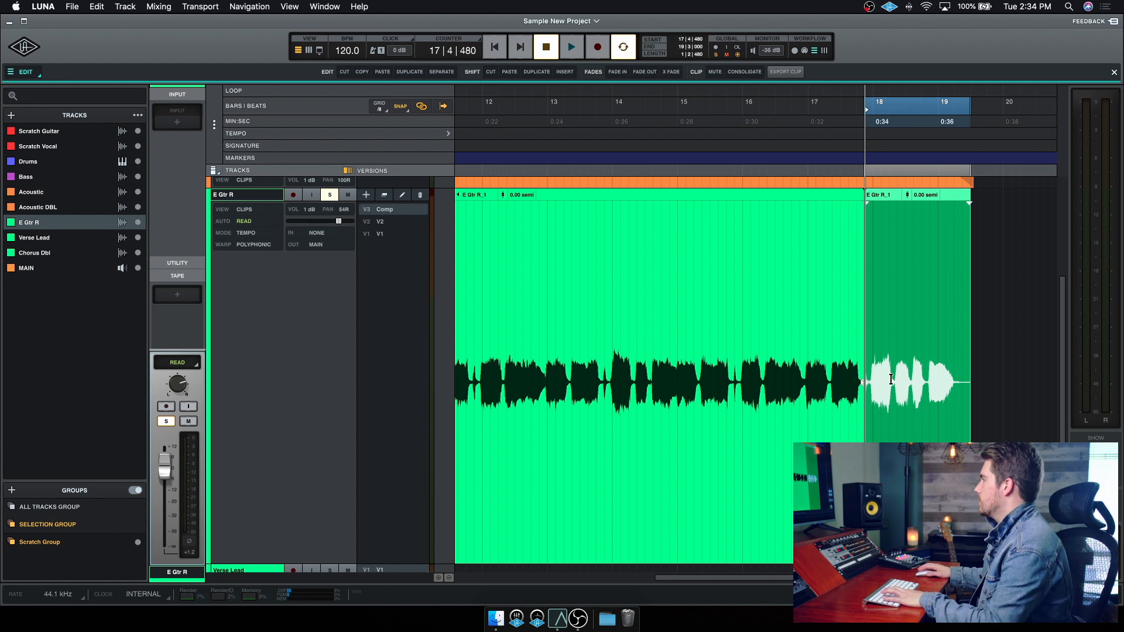
Set the grid to 1/16 and crossfade the two Comp clips across their boundary from 17|4|240 to 17|4|720
{"action": "key", "text": "t"}
{"action": "key", "text": "t"}
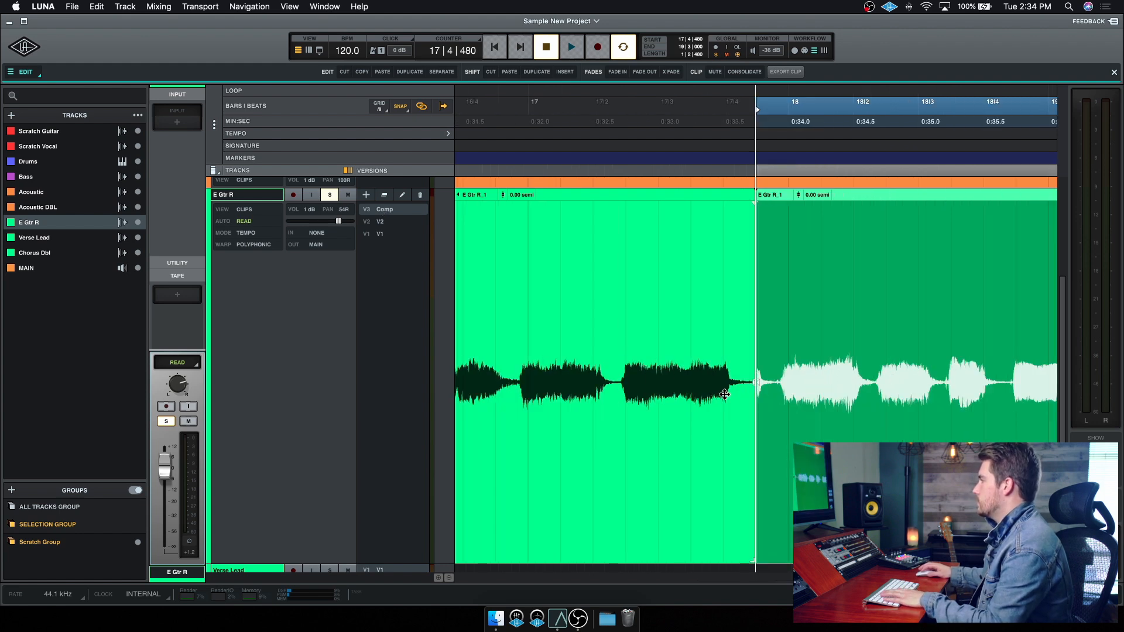
{"action": "left_click", "coordinate": [380, 106]}
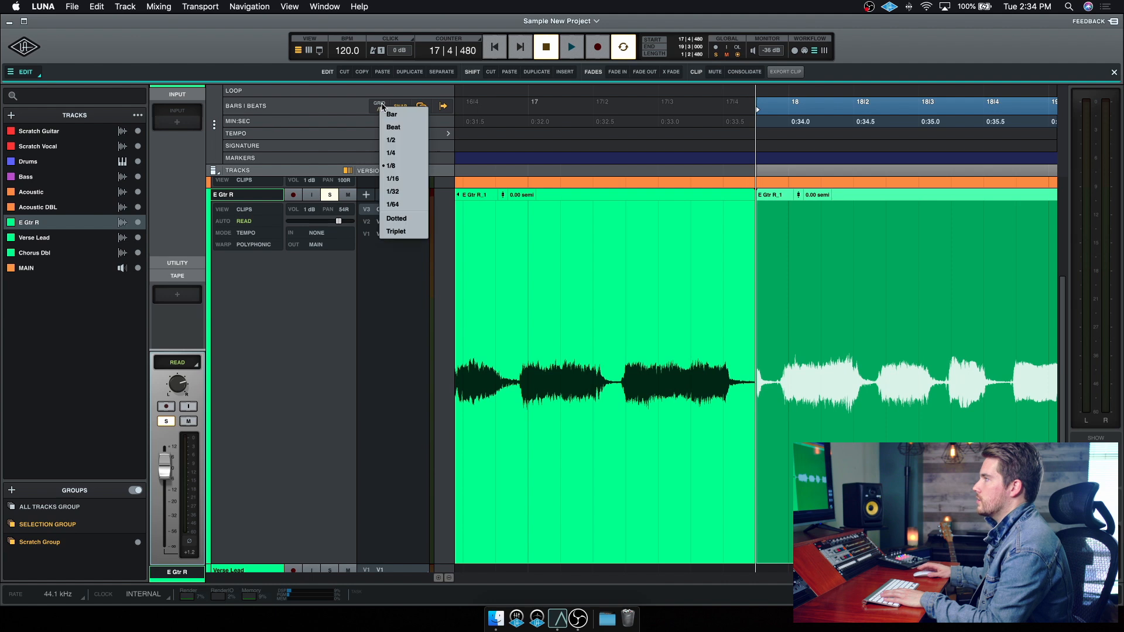
{"action": "left_click", "coordinate": [393, 181]}
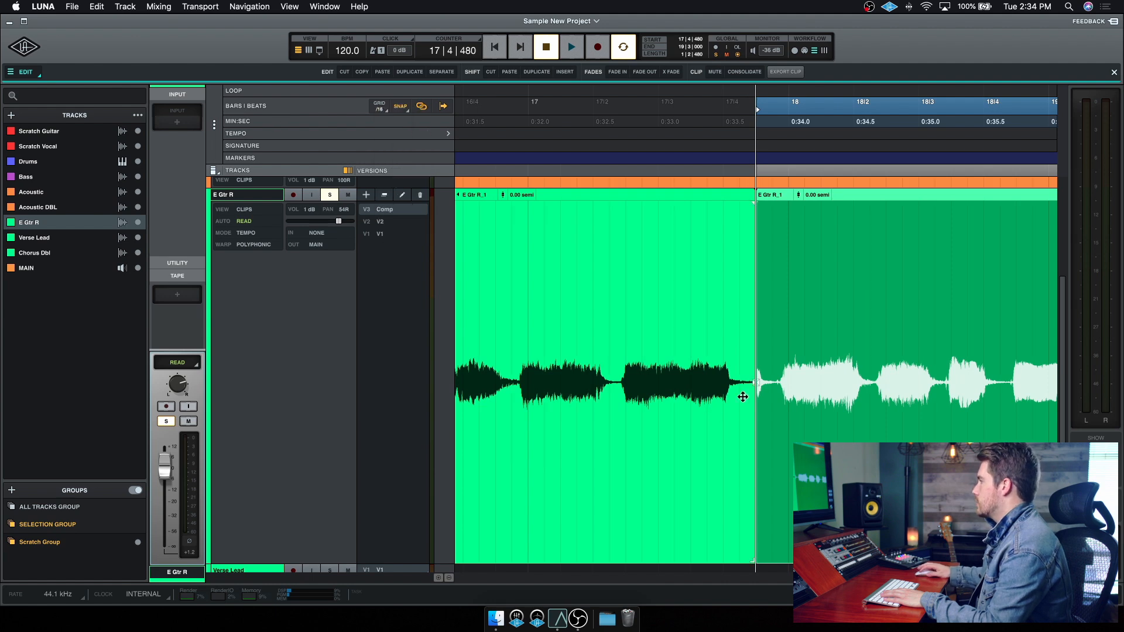
{"action": "left_click_drag", "start_coordinate": [757, 384], "coordinate": [765, 383]}
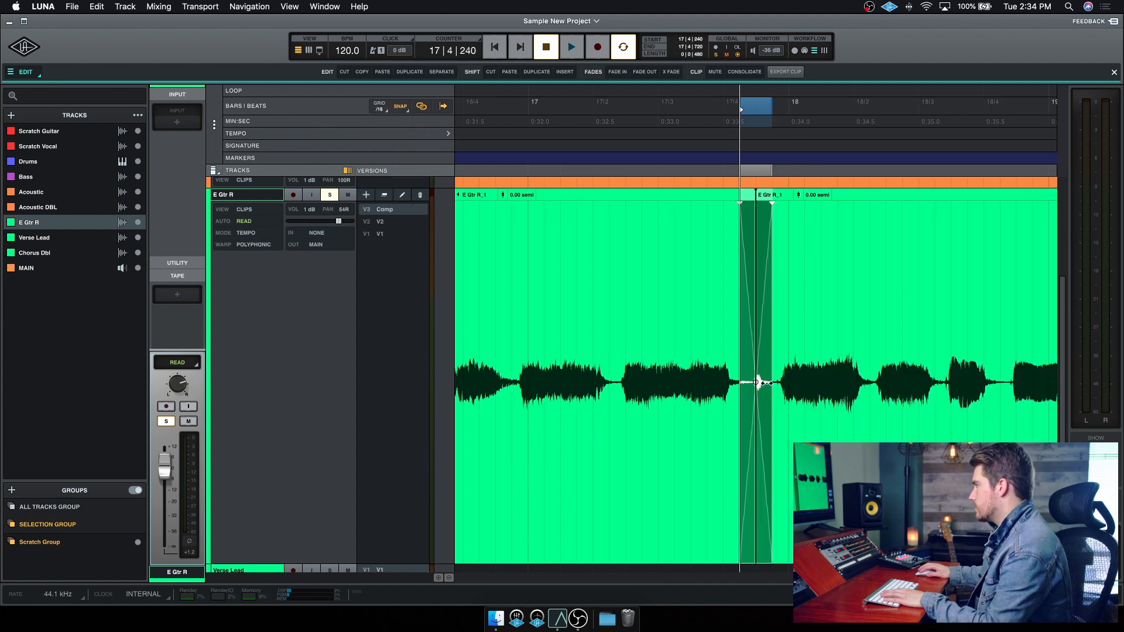
Play the Comp version from beat 4 of bar 16 through the crossfade to check the transition, and stop playback
{"action": "left_click", "coordinate": [659, 335]}
{"action": "scroll", "coordinate": [633, 346], "scroll_direction": "left", "scroll_amount": 1}
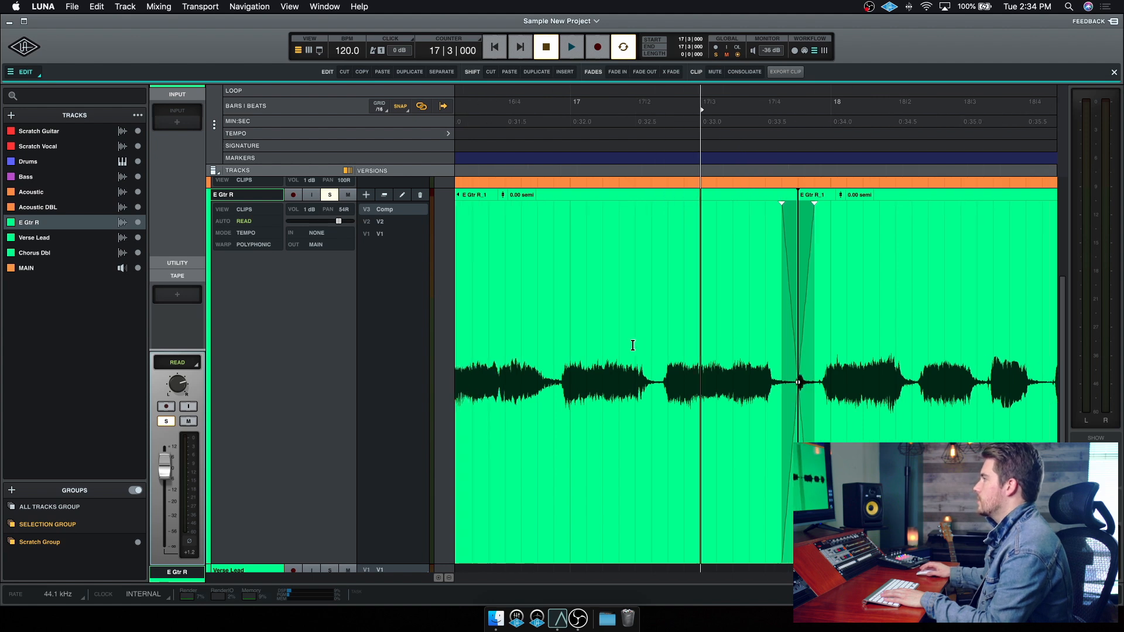
{"action": "scroll", "coordinate": [633, 345], "scroll_direction": "left", "scroll_amount": 1}
{"action": "left_click", "coordinate": [524, 294]}
{"action": "key", "text": "r"}
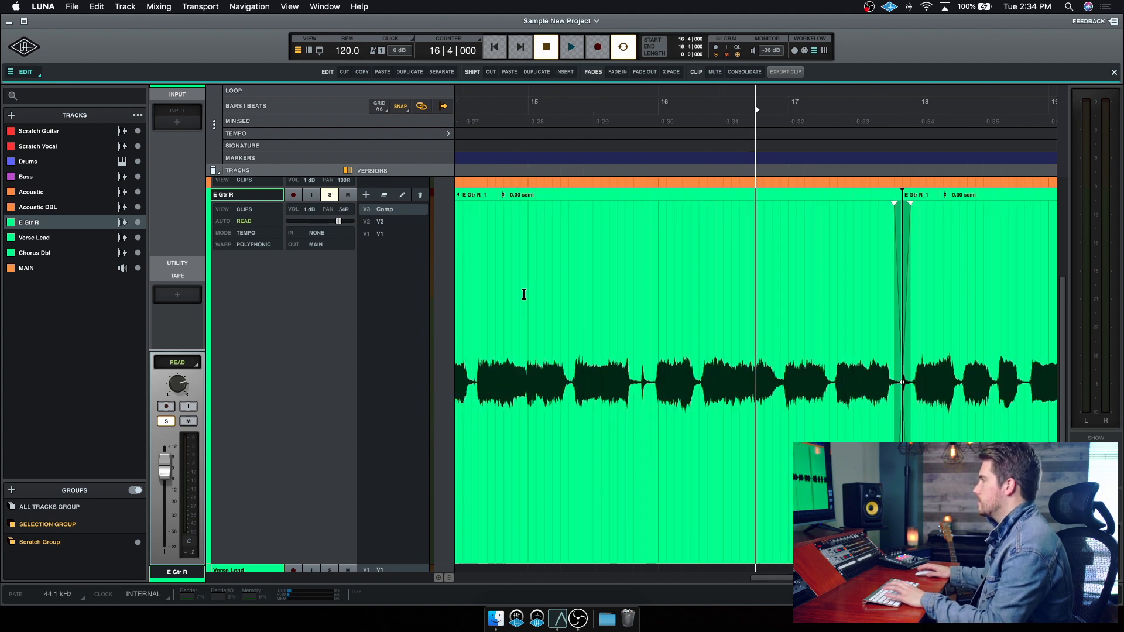
{"action": "key", "text": "r"}
{"action": "key", "text": "space"}
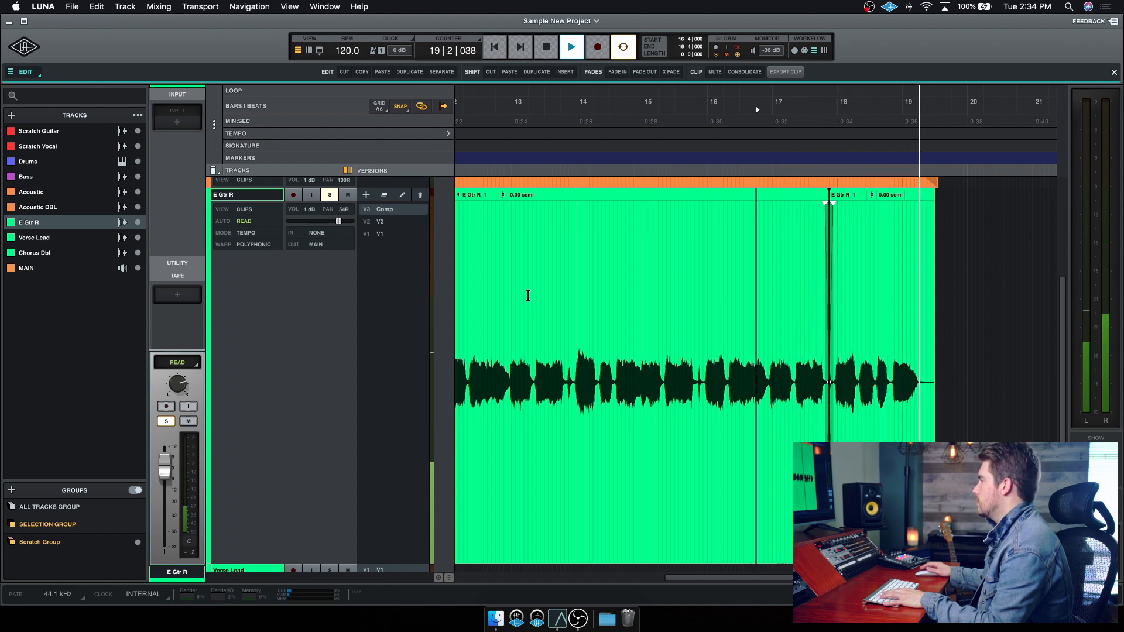
{"action": "key", "text": "space"}
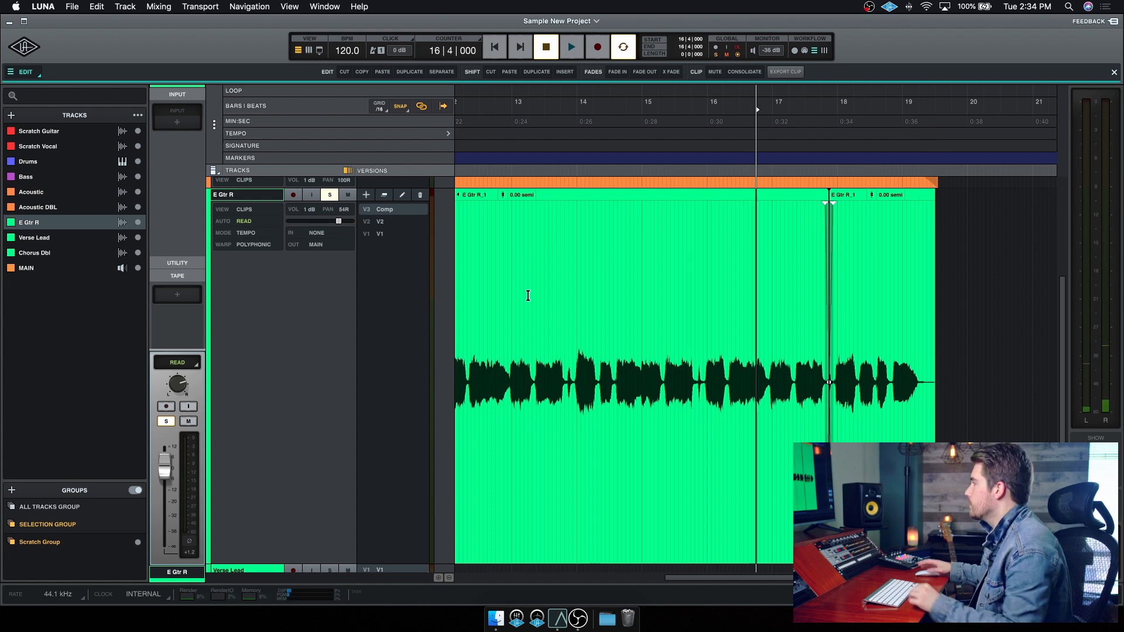
Fade out the end of the last Comp clip, starting at 19|1|720
{"action": "left_click_drag", "start_coordinate": [938, 383], "coordinate": [913, 387]}
{"action": "key", "text": "f"}
{"action": "scroll", "coordinate": [912, 388], "scroll_direction": "left", "scroll_amount": 3}
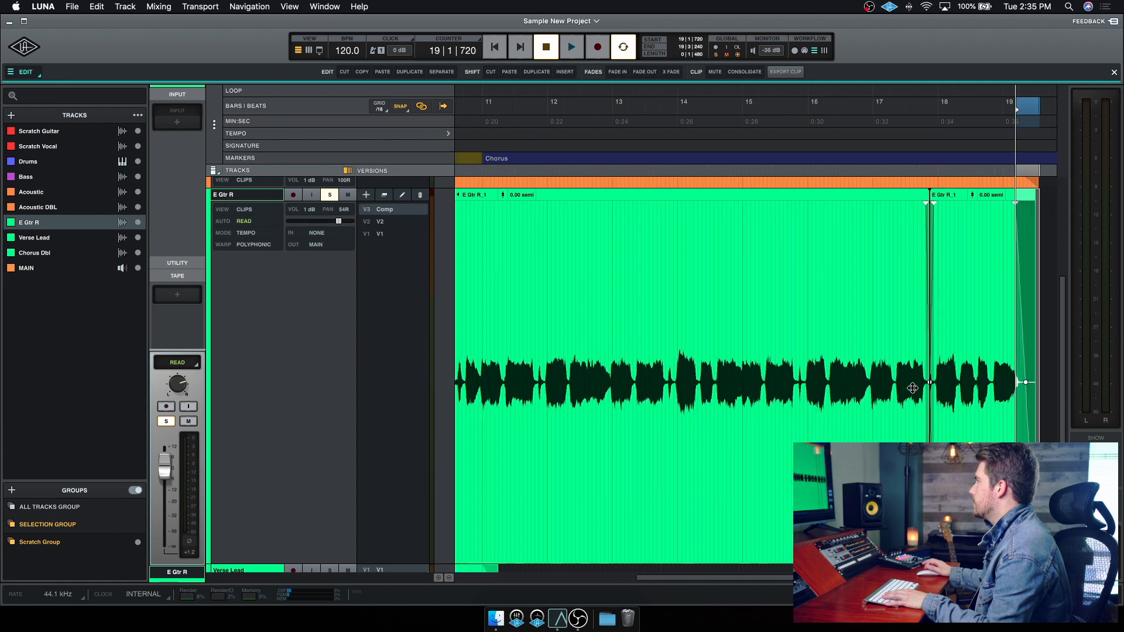
{"action": "scroll", "coordinate": [913, 388], "scroll_direction": "left", "scroll_amount": 5}
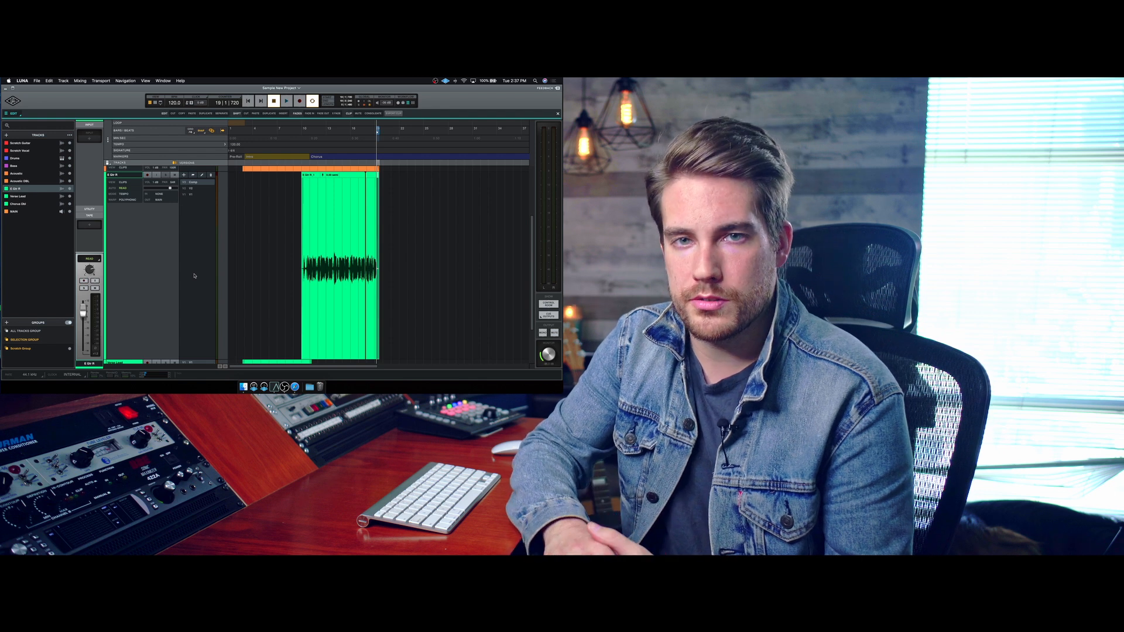
Set the Bass track's view to Warps and focus on the notes around the start of bar 4
{"action": "scroll", "coordinate": [195, 275], "scroll_direction": "up", "scroll_amount": 3}
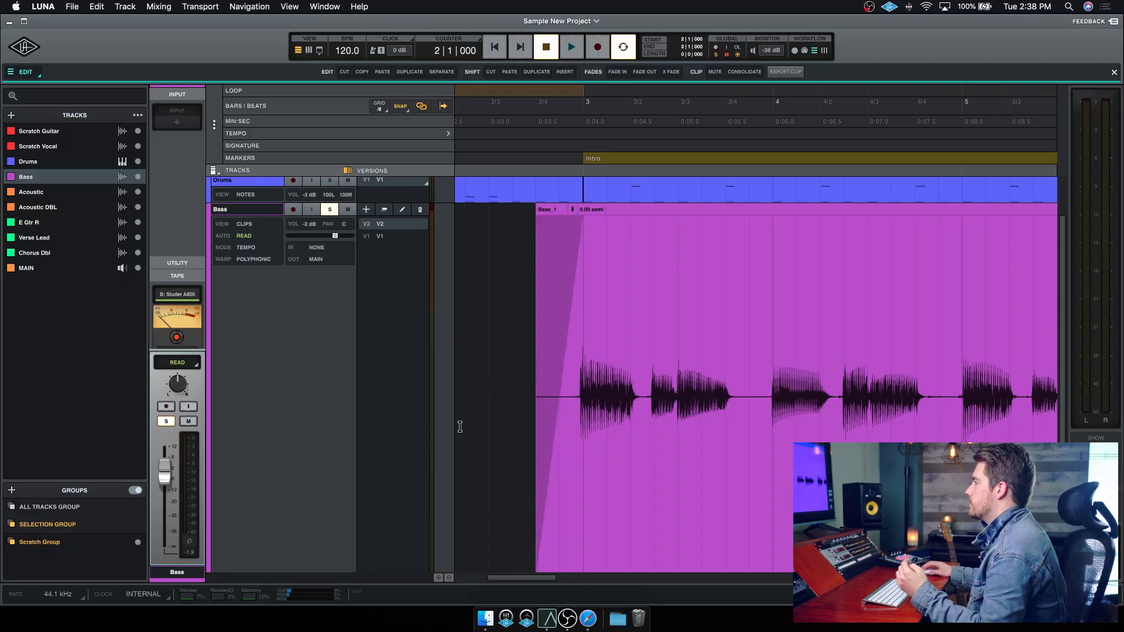
{"action": "mouse_move", "coordinate": [572, 480]}
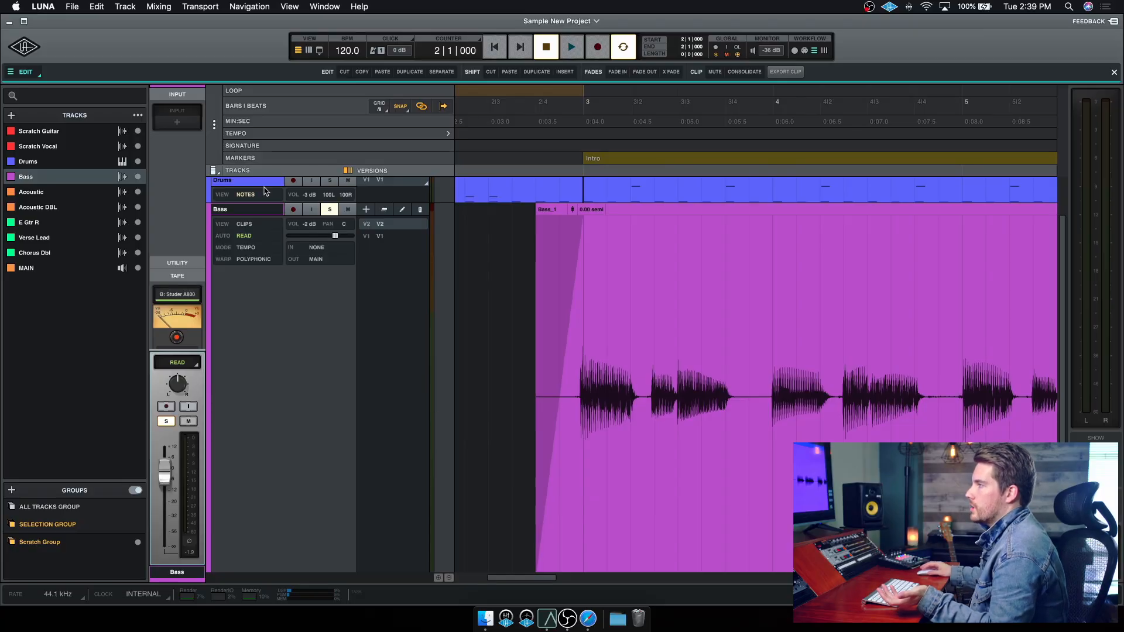
{"action": "left_click", "coordinate": [244, 225]}
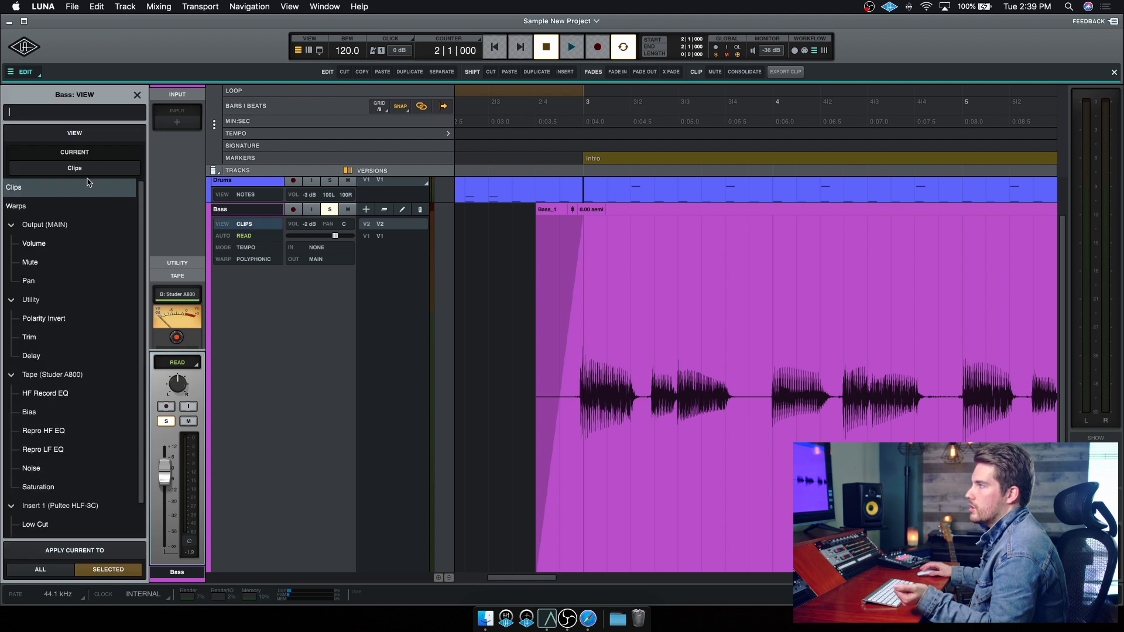
{"action": "left_click", "coordinate": [16, 206]}
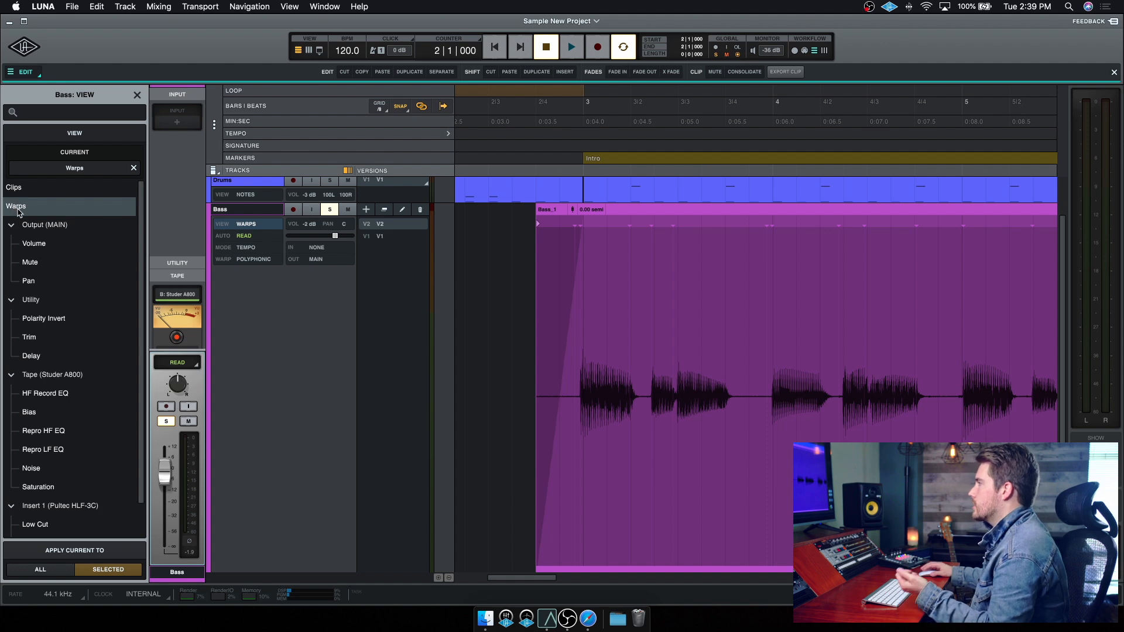
{"action": "scroll", "coordinate": [470, 276], "scroll_direction": "right", "scroll_amount": 2}
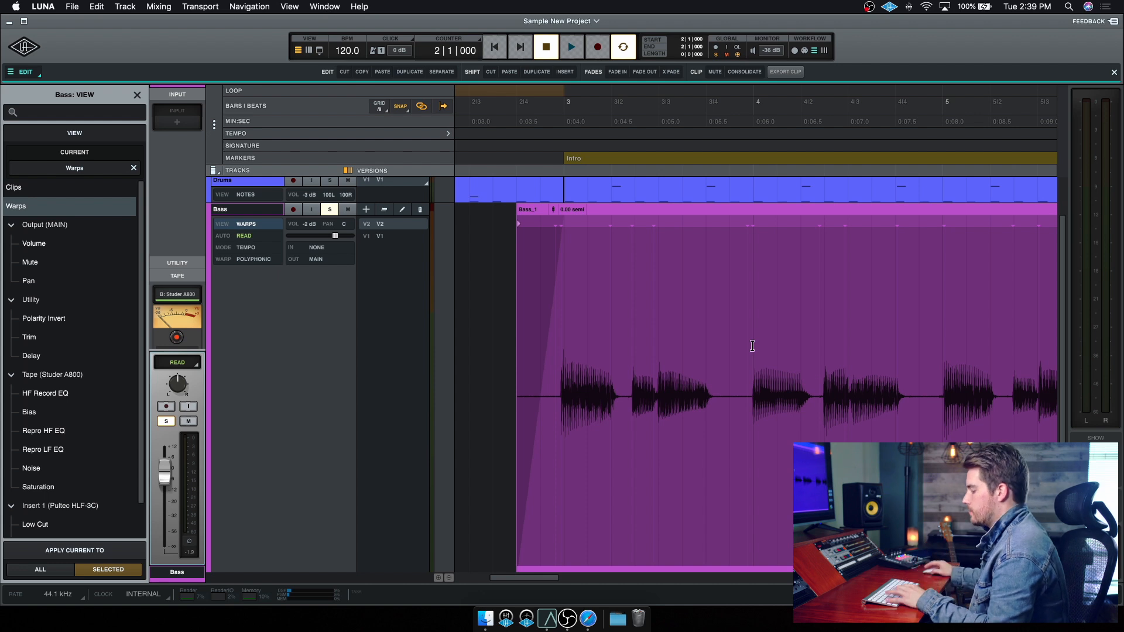
{"action": "key", "text": "t"}
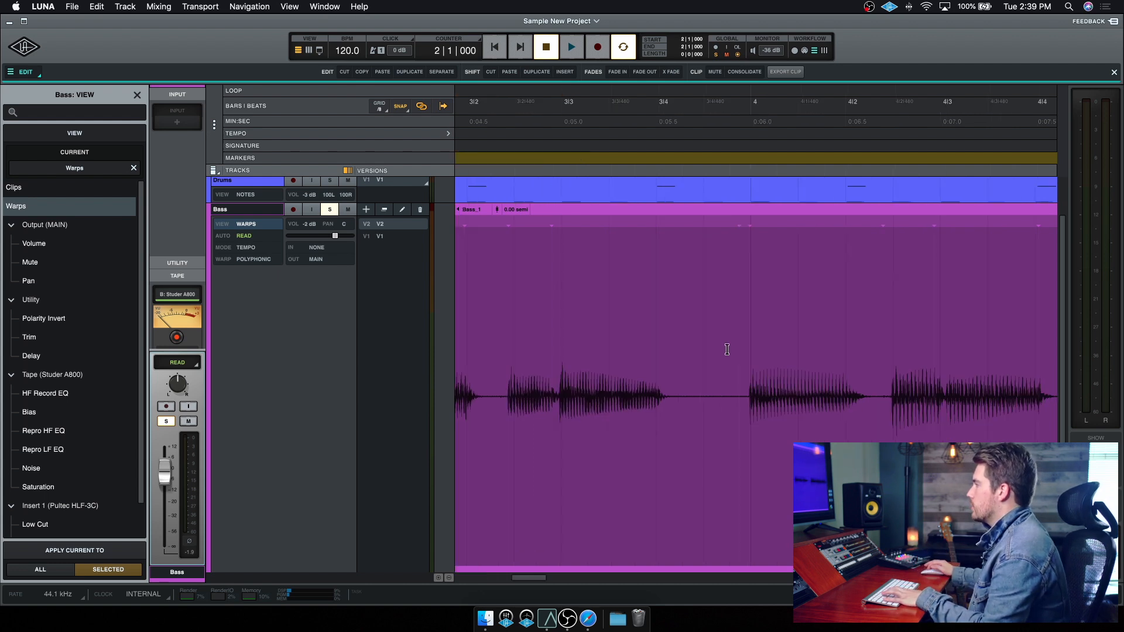
Warp the Bass note just after beat 2 of bar 3 onto the grid at 3|2|480
{"action": "scroll", "coordinate": [727, 349], "scroll_direction": "right", "scroll_amount": 1}
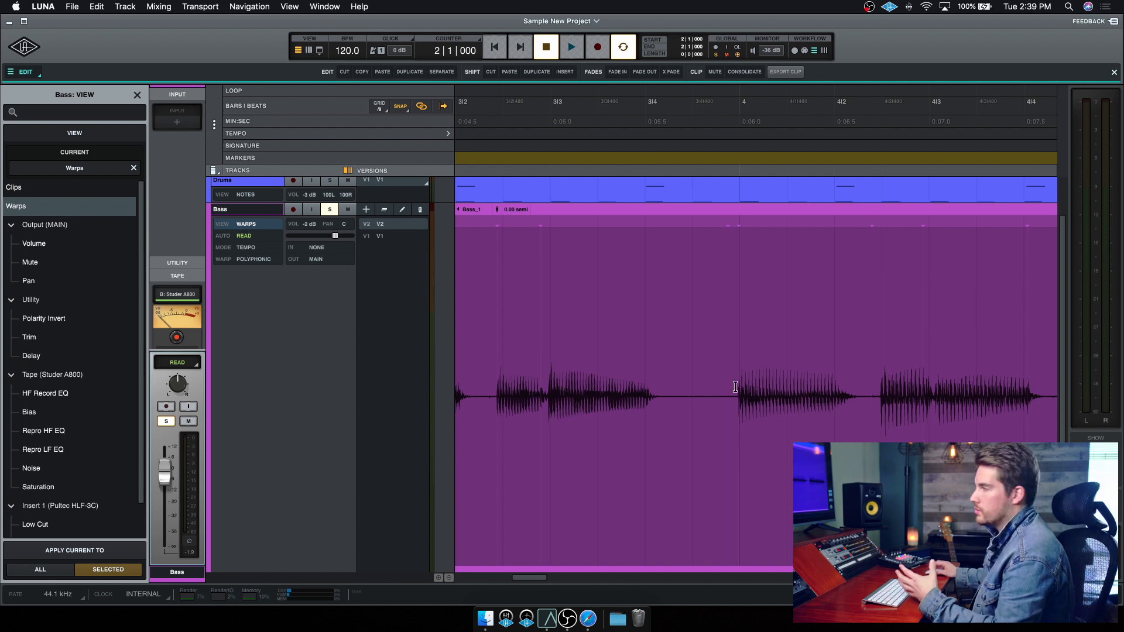
{"action": "scroll", "coordinate": [748, 381], "scroll_direction": "right", "scroll_amount": 2}
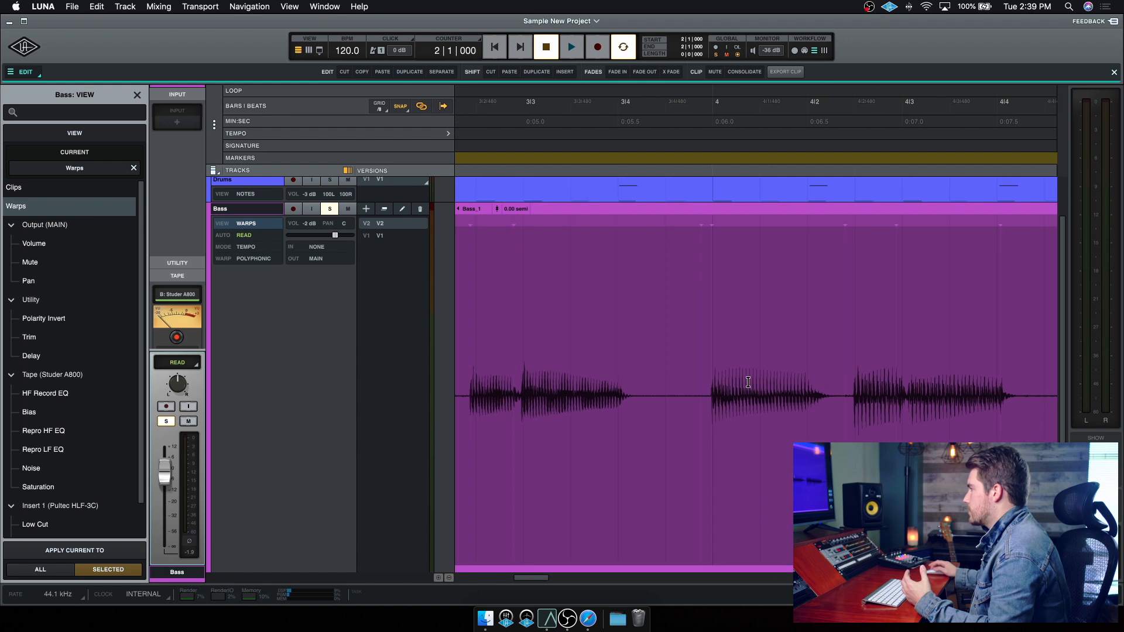
{"action": "scroll", "coordinate": [715, 397], "scroll_direction": "left", "scroll_amount": 10}
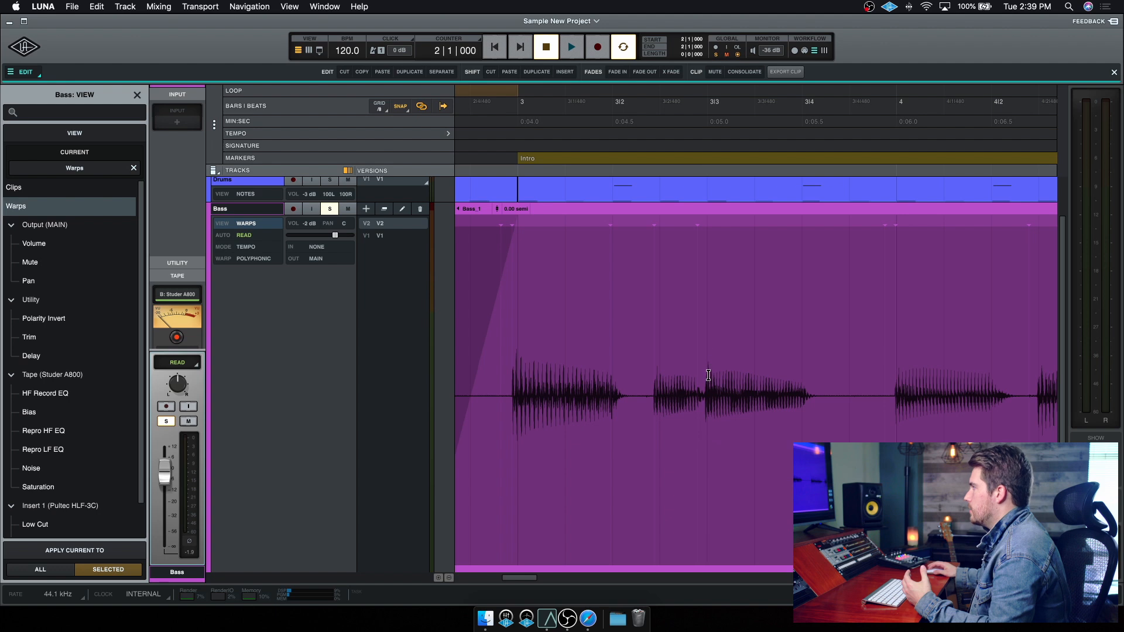
{"action": "left_click", "coordinate": [654, 468]}
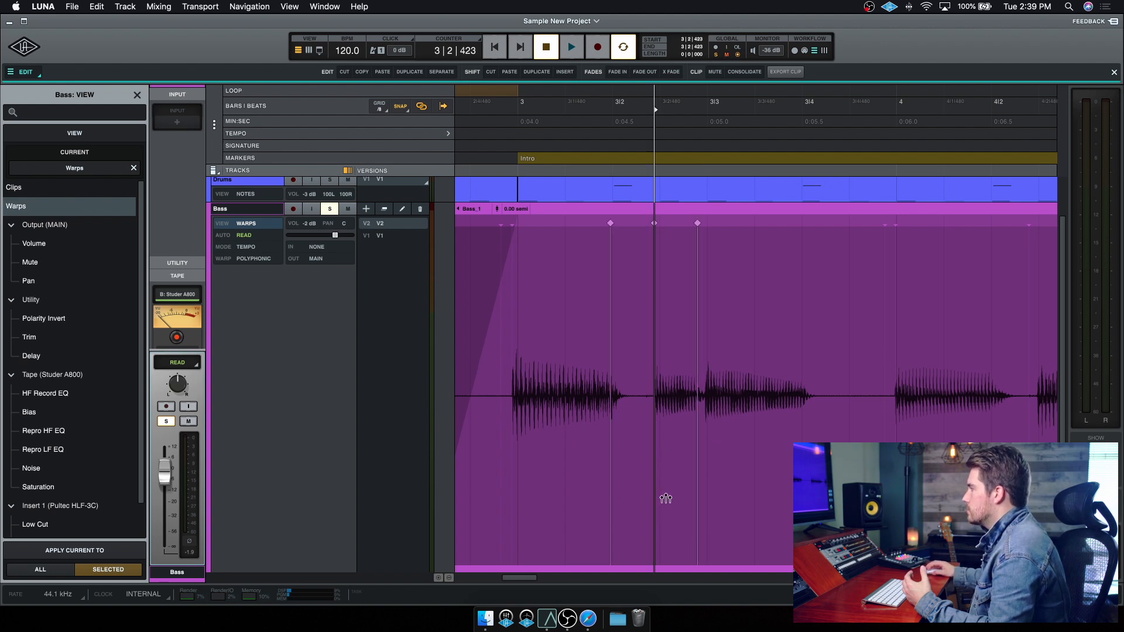
{"action": "left_click", "coordinate": [402, 107]}
{"action": "left_click", "coordinate": [654, 508]}
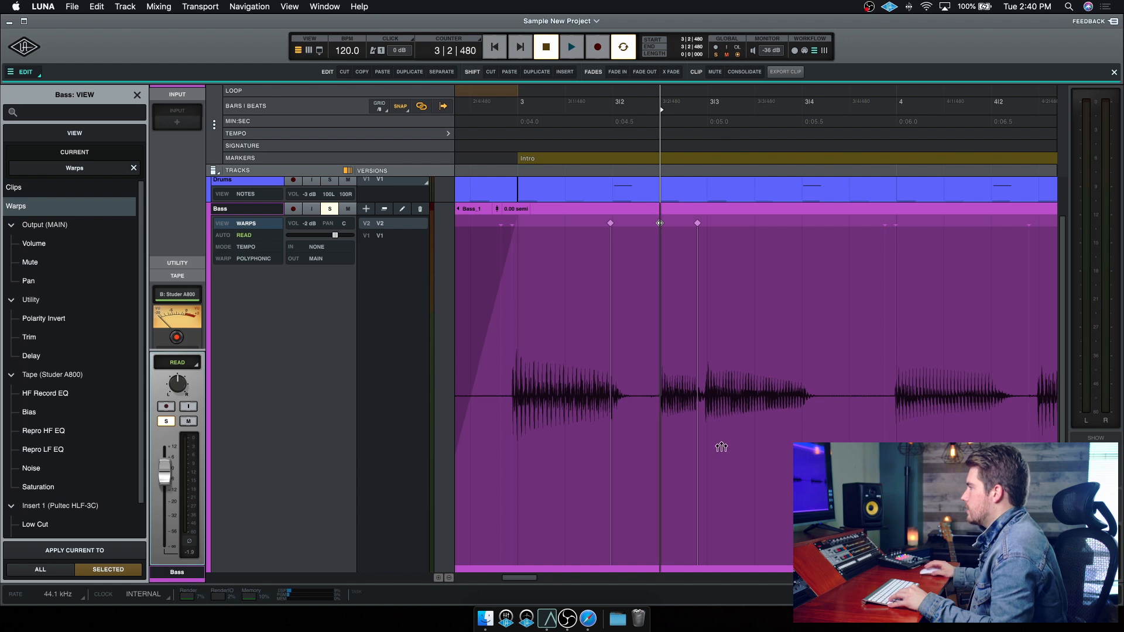
Warp the first Bass note onto the start of bar 3 at 3|1|000
{"action": "scroll", "coordinate": [622, 427], "scroll_direction": "left", "scroll_amount": 2}
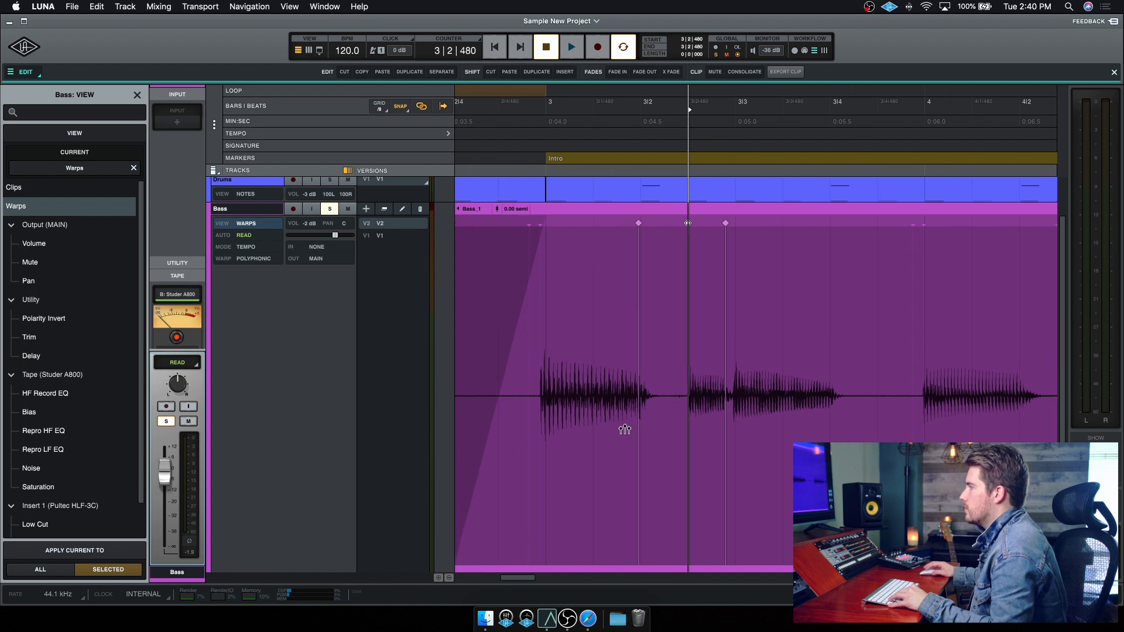
{"action": "left_click", "coordinate": [545, 482]}
{"action": "left_click", "coordinate": [544, 481]}
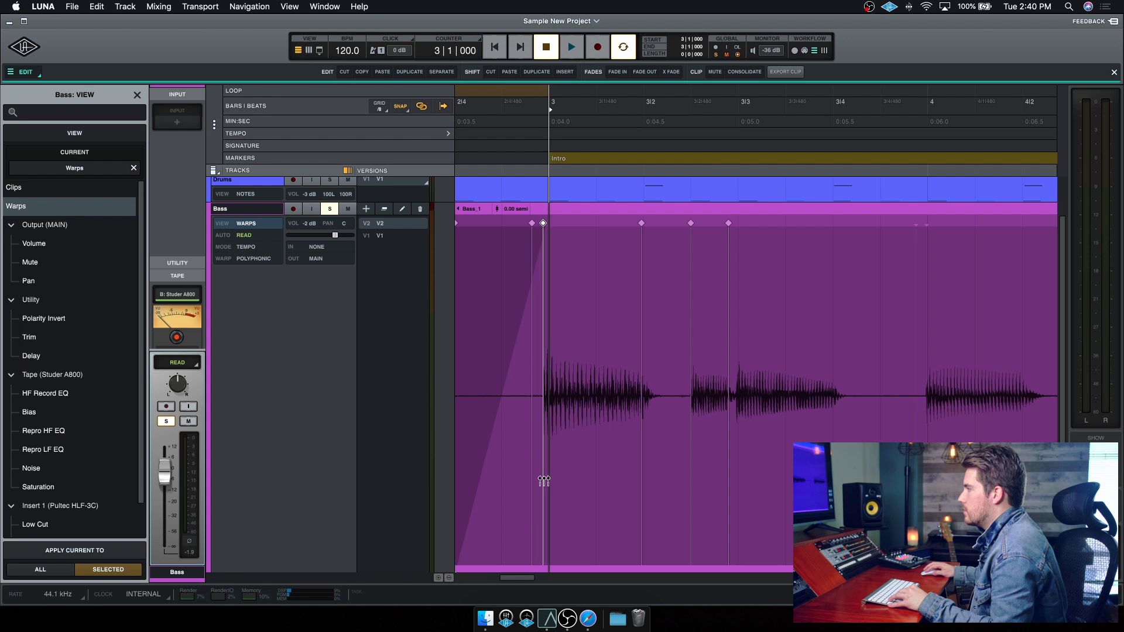
Solo the Drums along with the Bass and play the range from 2|3|480 to 4|1|480 to check the warped timing
{"action": "scroll", "coordinate": [546, 481], "scroll_direction": "left", "scroll_amount": 1}
{"action": "scroll", "coordinate": [512, 150], "scroll_direction": "left", "scroll_amount": 4}
{"action": "left_click", "coordinate": [508, 151]}
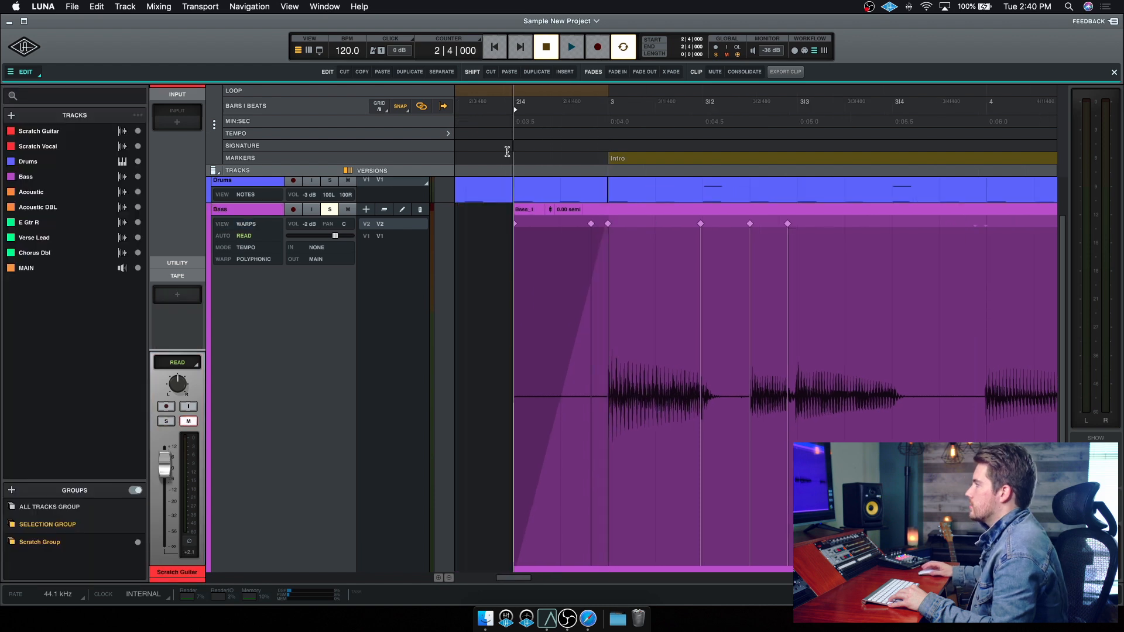
{"action": "scroll", "coordinate": [352, 210], "scroll_direction": "up", "scroll_amount": 2}
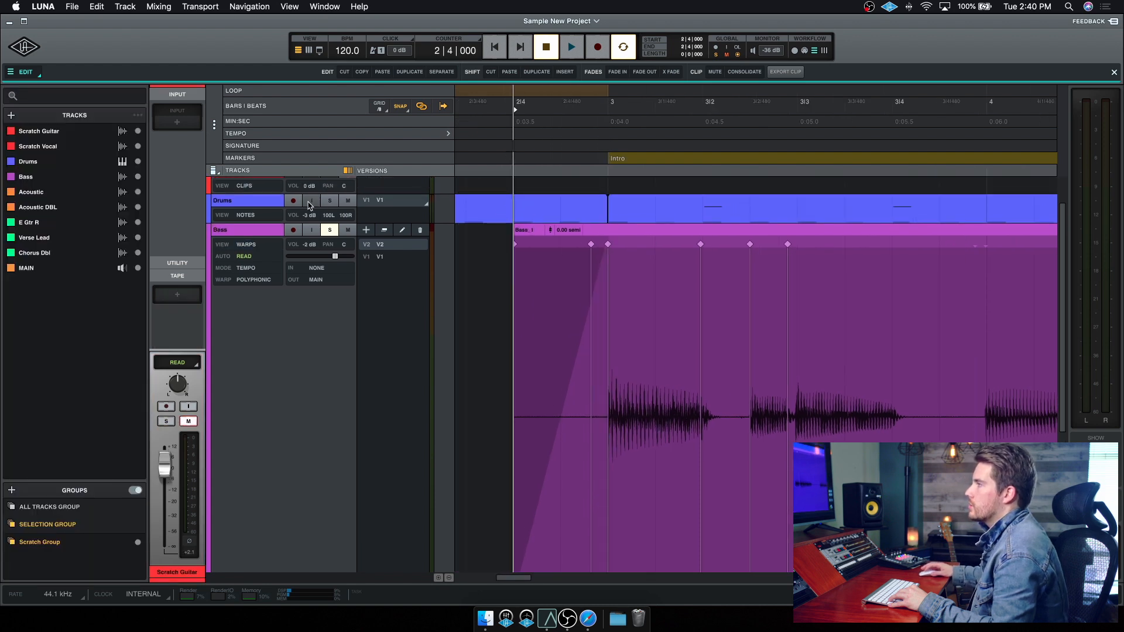
{"action": "left_click", "coordinate": [330, 201]}
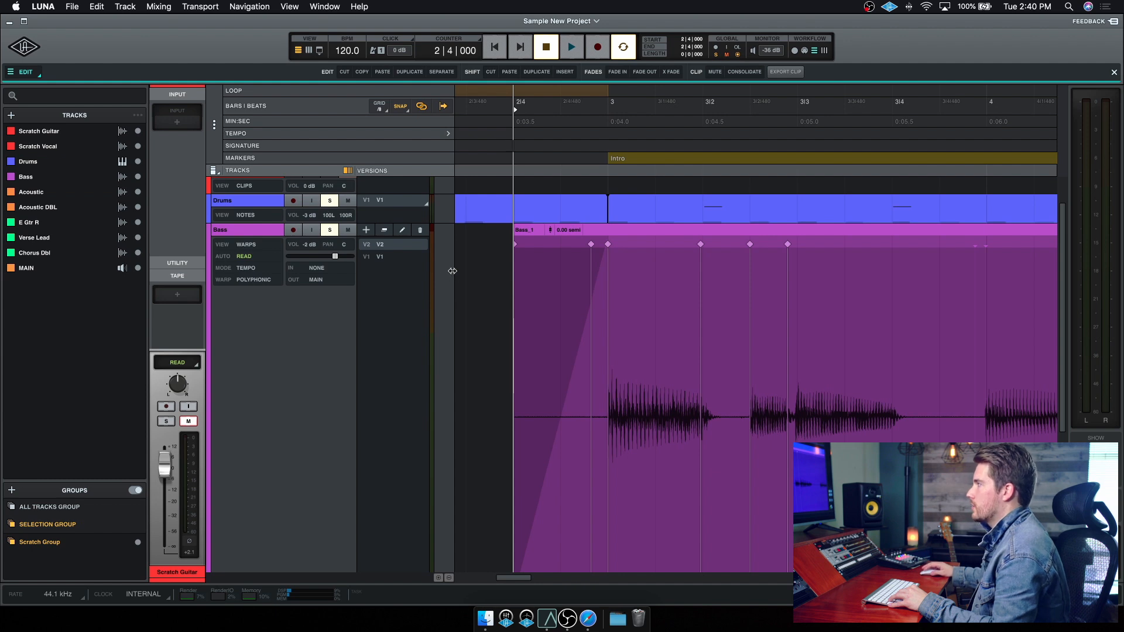
{"action": "left_click_drag", "start_coordinate": [490, 104], "coordinate": [1040, 143]}
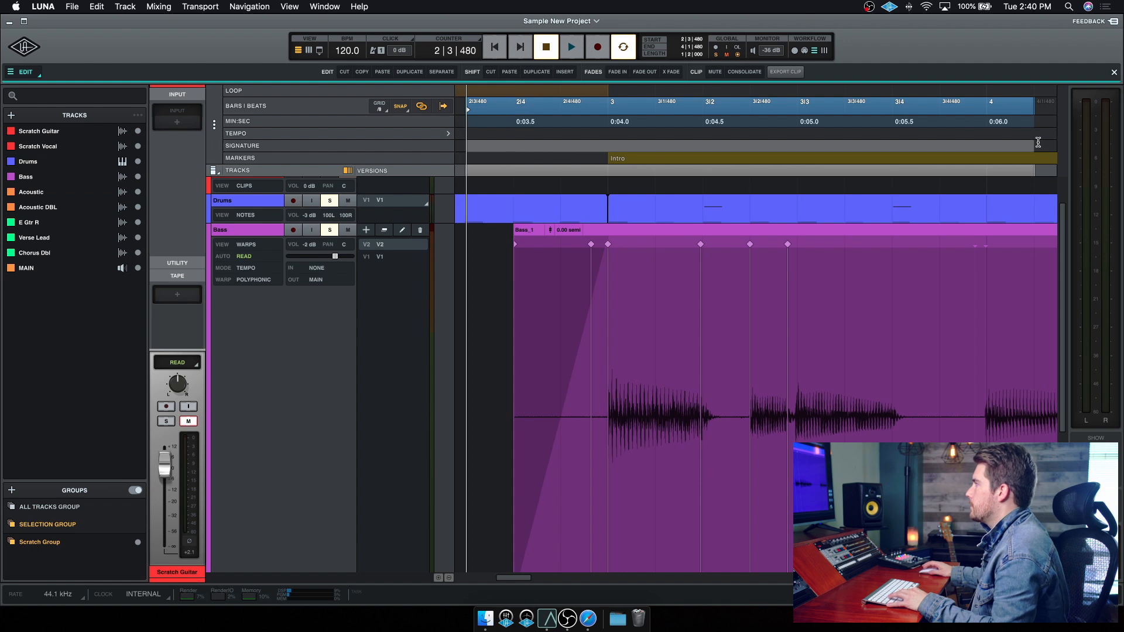
{"action": "key", "text": "space"}
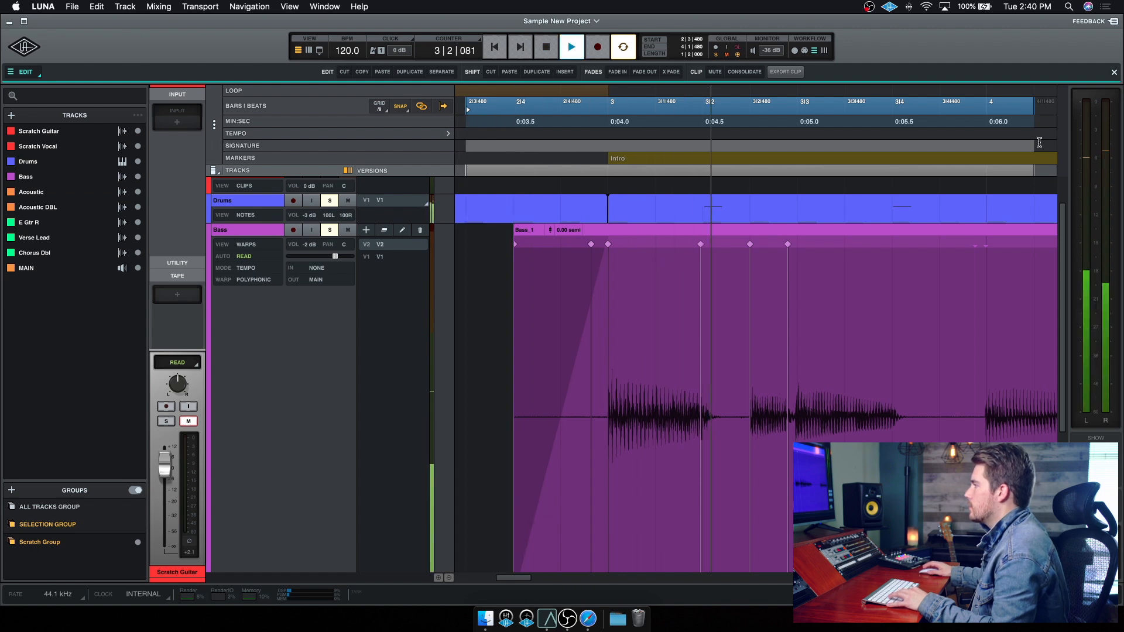
{"action": "key", "text": "space"}
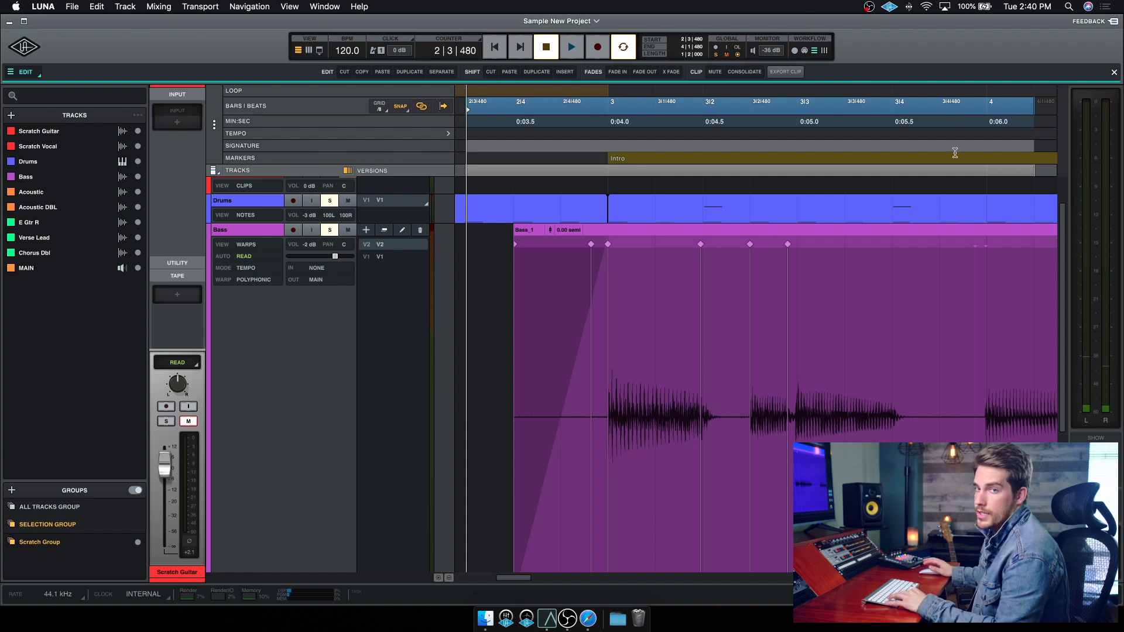
Compare the original and warped Bass timing by undoing and redoing the warp edits and playing the same range each time
{"action": "key", "text": "super+z"}
{"action": "key", "text": "space"}
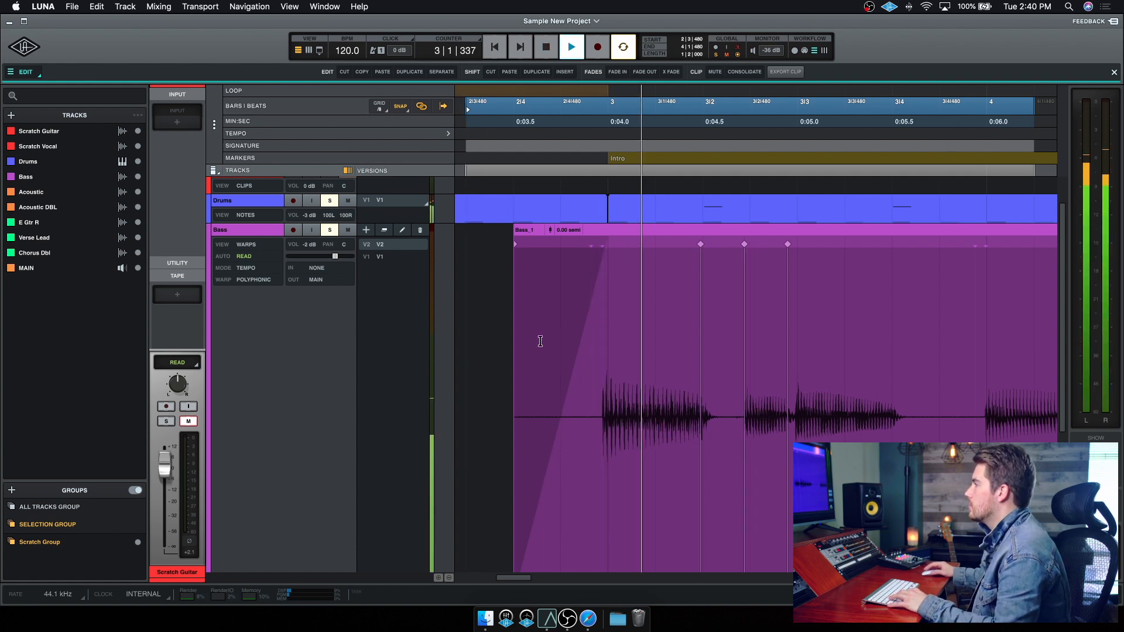
{"action": "key", "text": "space"}
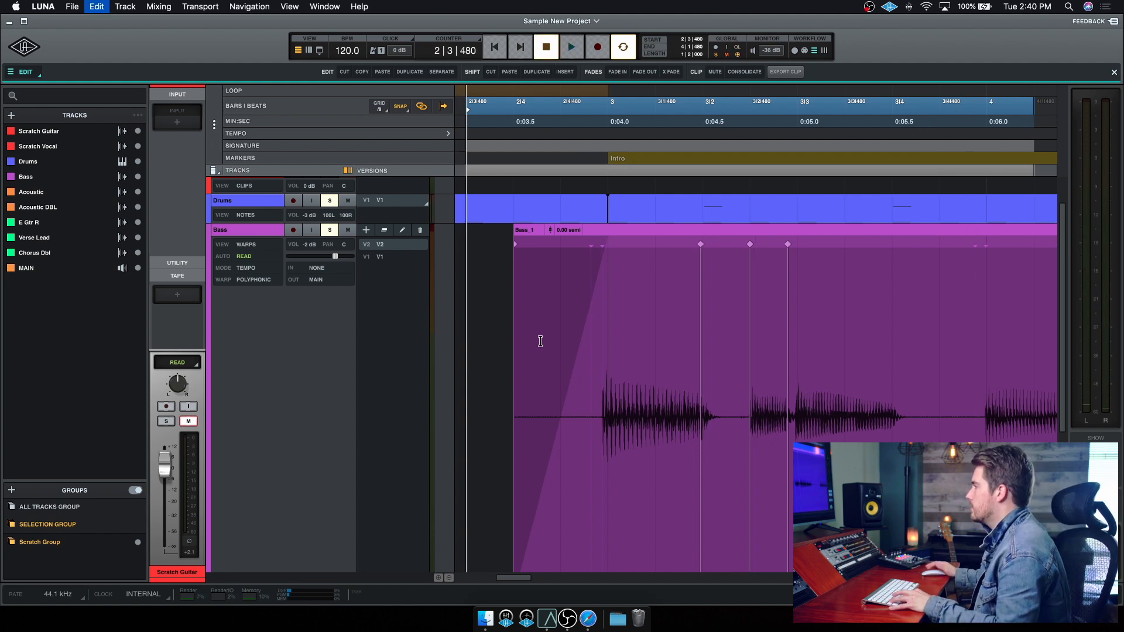
{"action": "key", "text": "super+shift+z"}
{"action": "key", "text": "space"}
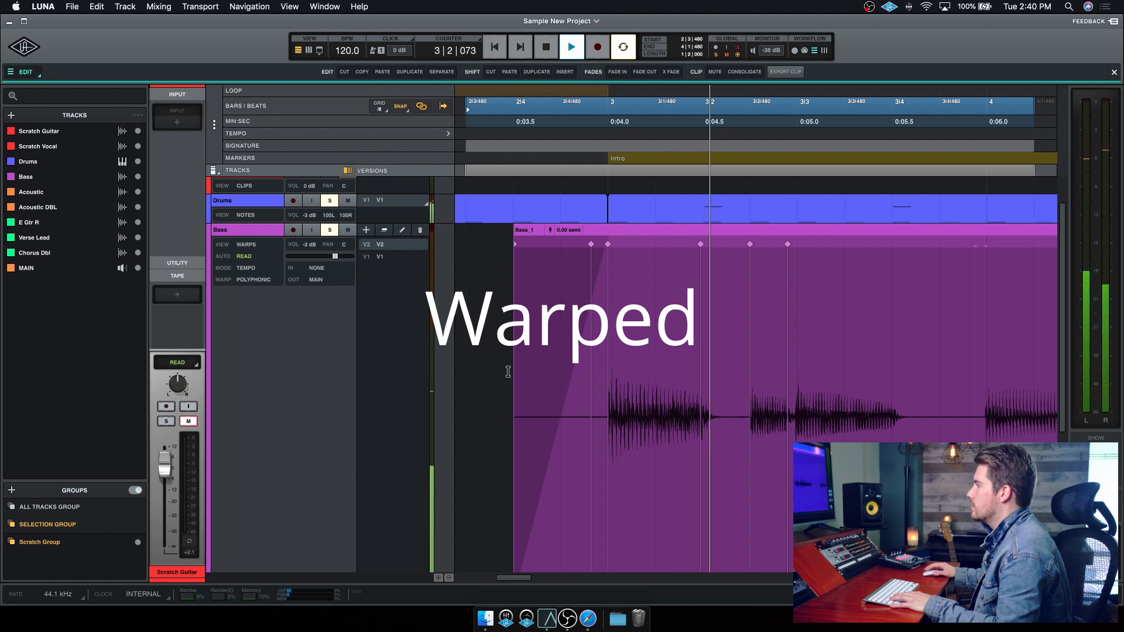
{"action": "key", "text": "space"}
{"action": "key", "text": "super+z"}
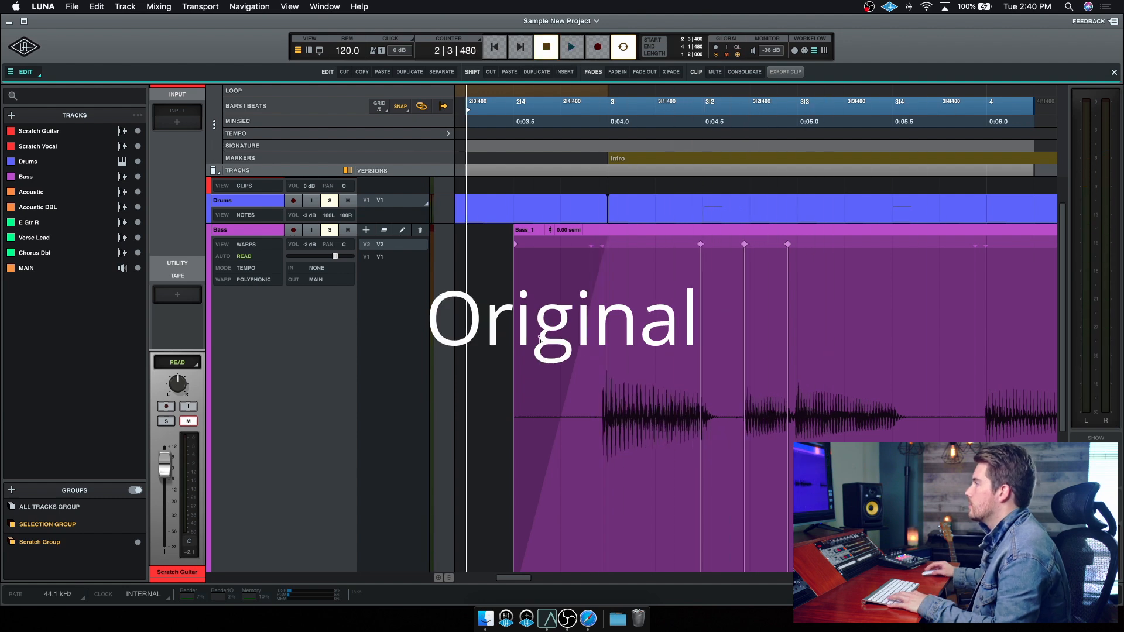
{"action": "key", "text": "space"}
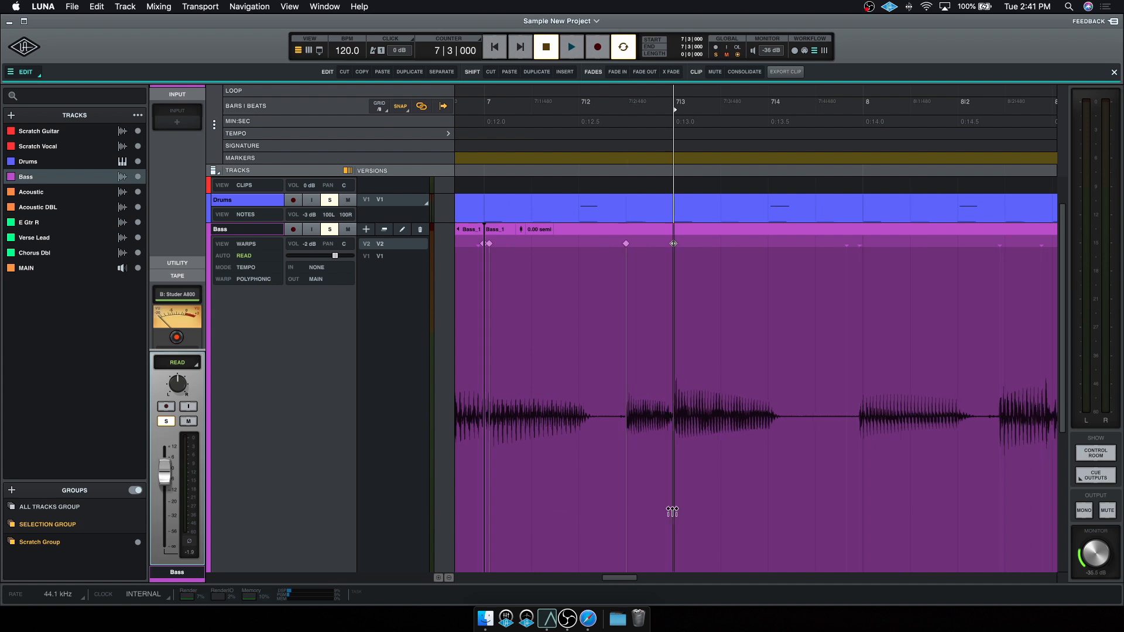
Warp the Bass notes at 12|2|480 and around the end of bar 14 onto the grid
{"action": "key", "text": "space"}
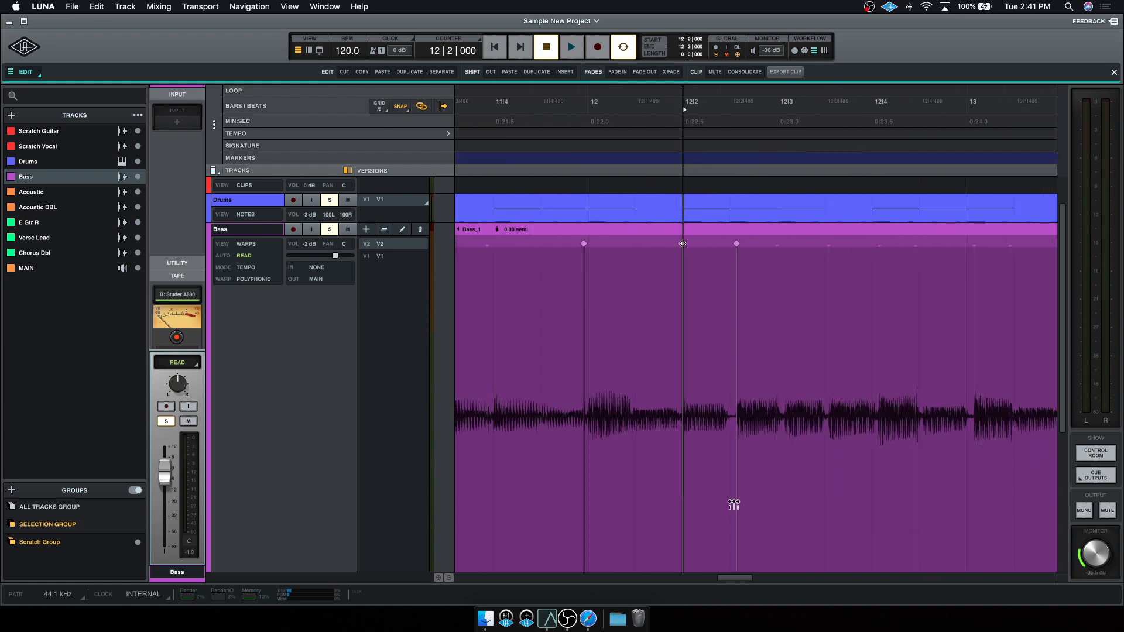
{"action": "left_click", "coordinate": [734, 504]}
{"action": "scroll", "coordinate": [878, 497], "scroll_direction": "right", "scroll_amount": 10}
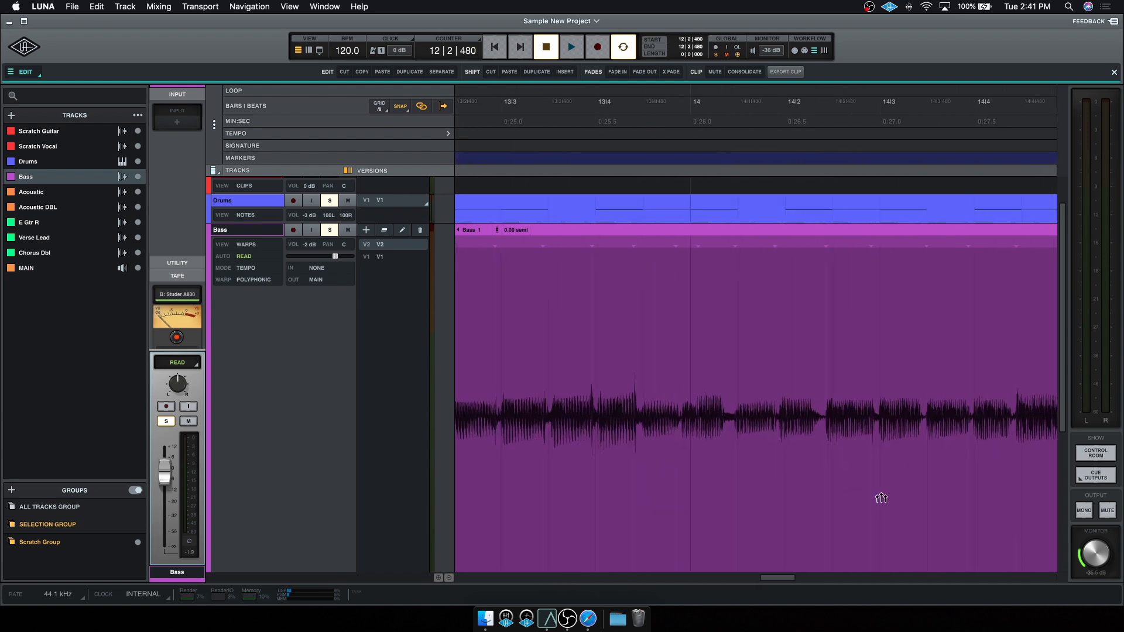
{"action": "left_click_drag", "start_coordinate": [757, 484], "coordinate": [773, 483]}
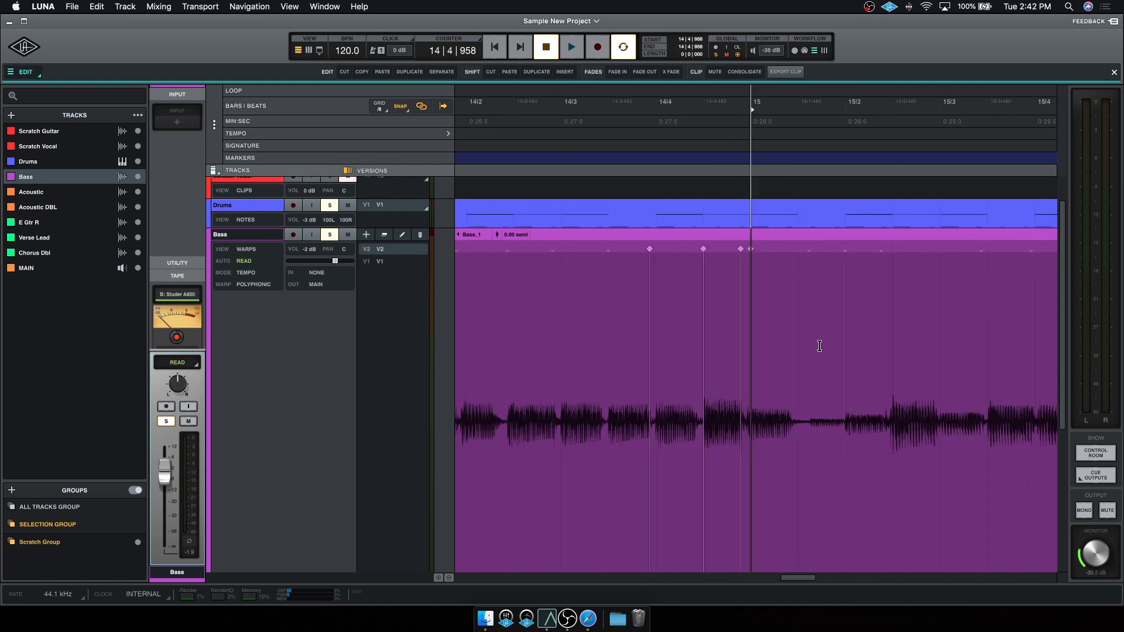
Play the warped Bass with the Drums from 2|3|480 into the Chorus, and stop playback
{"action": "key", "text": "space"}
{"action": "scroll", "coordinate": [791, 333], "scroll_direction": "left", "scroll_amount": 10}
{"action": "left_click", "coordinate": [530, 322]}
{"action": "key", "text": "space"}
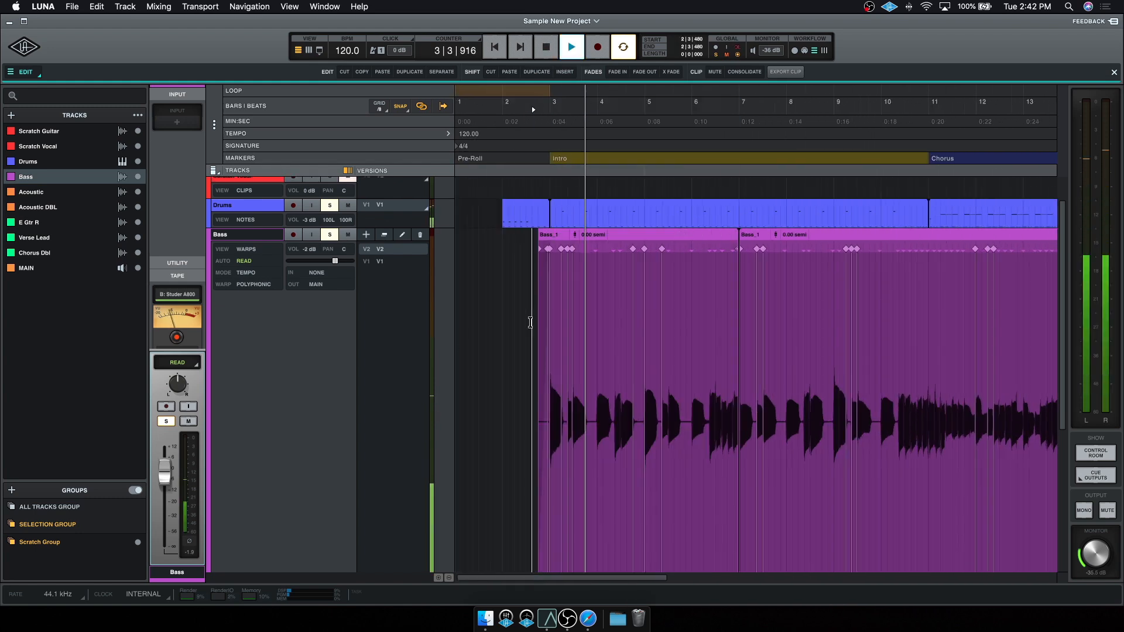
{"action": "scroll", "coordinate": [697, 324], "scroll_direction": "right", "scroll_amount": 8}
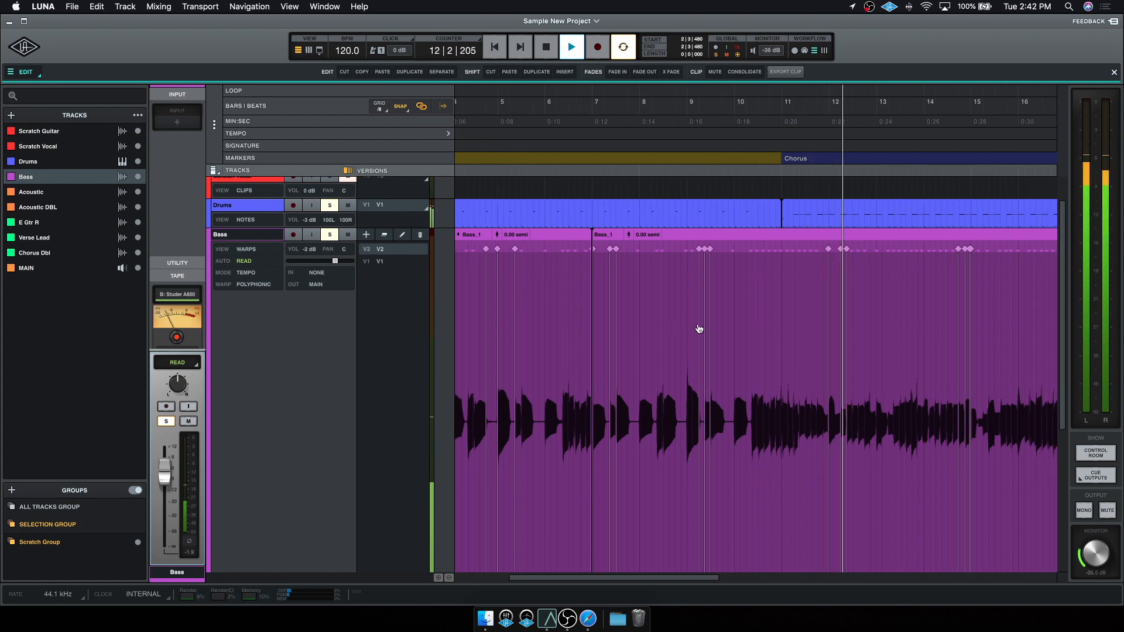
{"action": "key", "text": "space"}
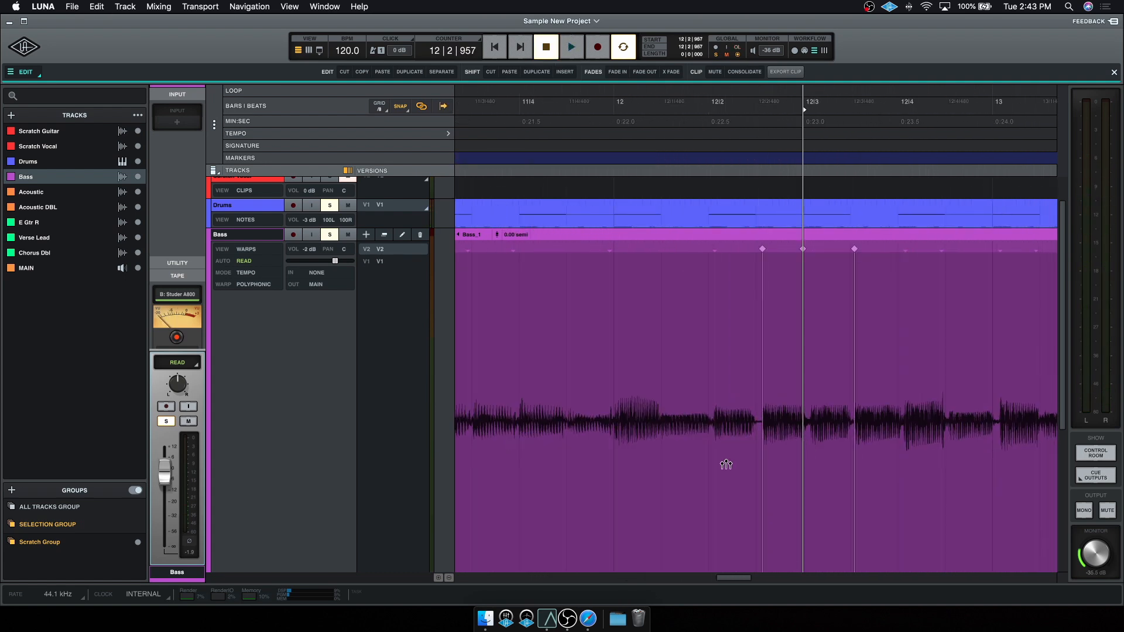
Warp the Bass note near 12|2 slightly earlier to line up with the beat
{"action": "left_click_drag", "start_coordinate": [715, 466], "coordinate": [709, 466]}
{"action": "key", "text": "r"}
{"action": "key", "text": "r"}
{"action": "key", "text": "r"}
{"action": "key", "text": "r"}
{"action": "scroll", "coordinate": [1006, 307], "scroll_direction": "down", "scroll_amount": 3}
Select the Bass track's warped section from 2|3|000 to 13|2|000, and clear the selection
{"action": "left_click", "coordinate": [1006, 307]}
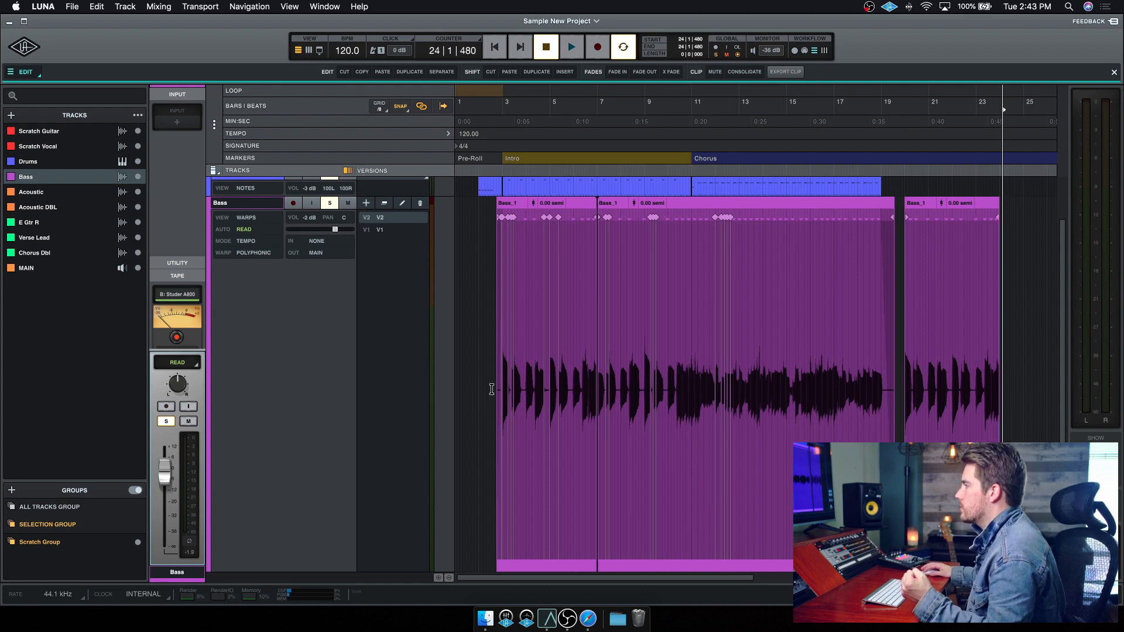
{"action": "left_click_drag", "start_coordinate": [492, 390], "coordinate": [746, 392]}
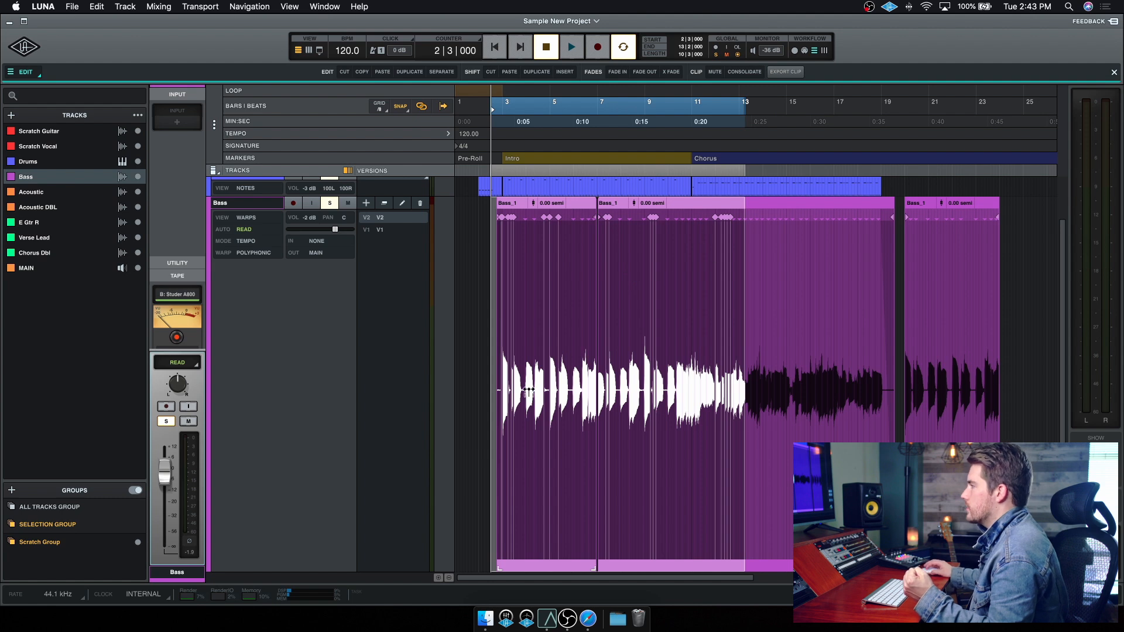
{"action": "left_click", "coordinate": [485, 381]}
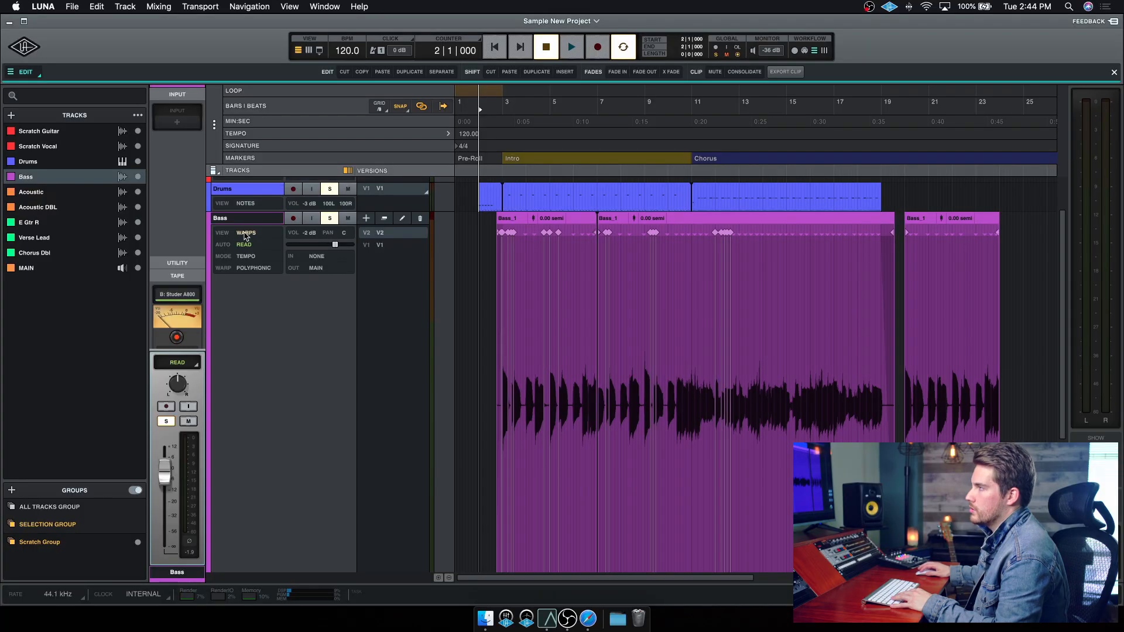
Set the Bass track's view back to Clips
{"action": "left_click", "coordinate": [245, 234]}
{"action": "left_click", "coordinate": [47, 189]}
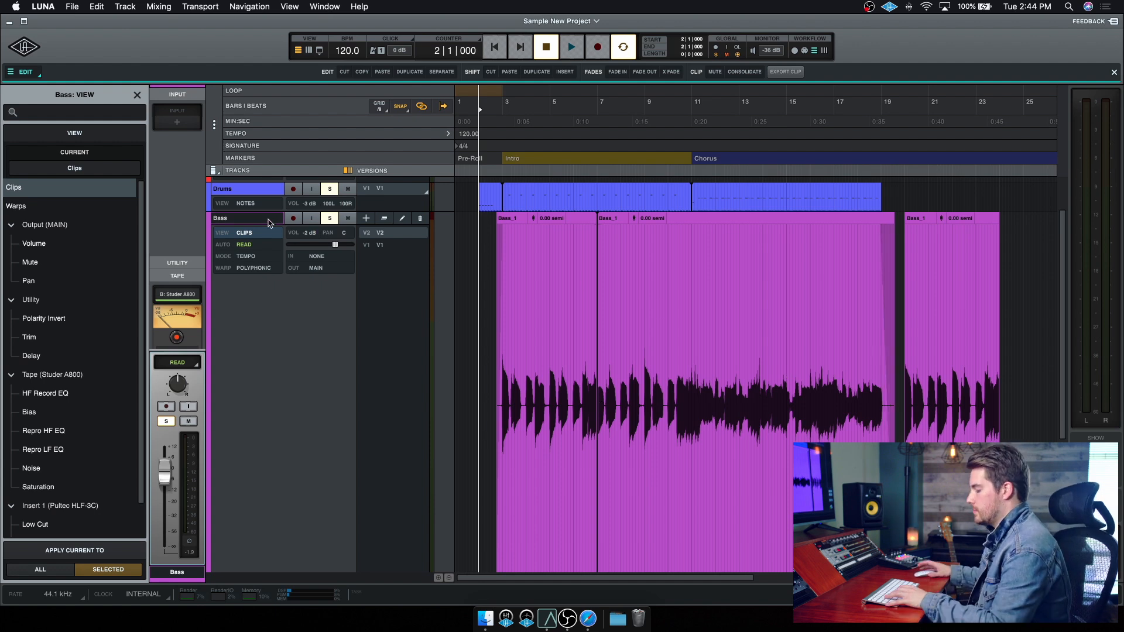
{"action": "key", "text": "e"}
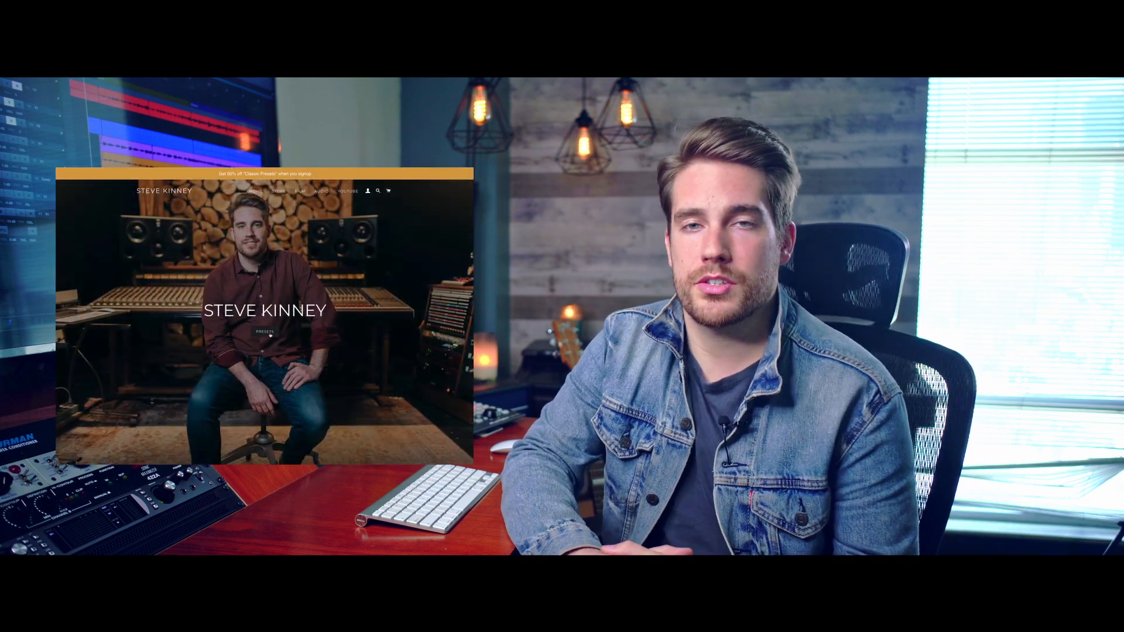
Open the website's presets page and look through the session packs and other products
{"action": "left_click", "coordinate": [264, 333]}
{"action": "scroll", "coordinate": [386, 309], "scroll_direction": "down", "scroll_amount": 5}
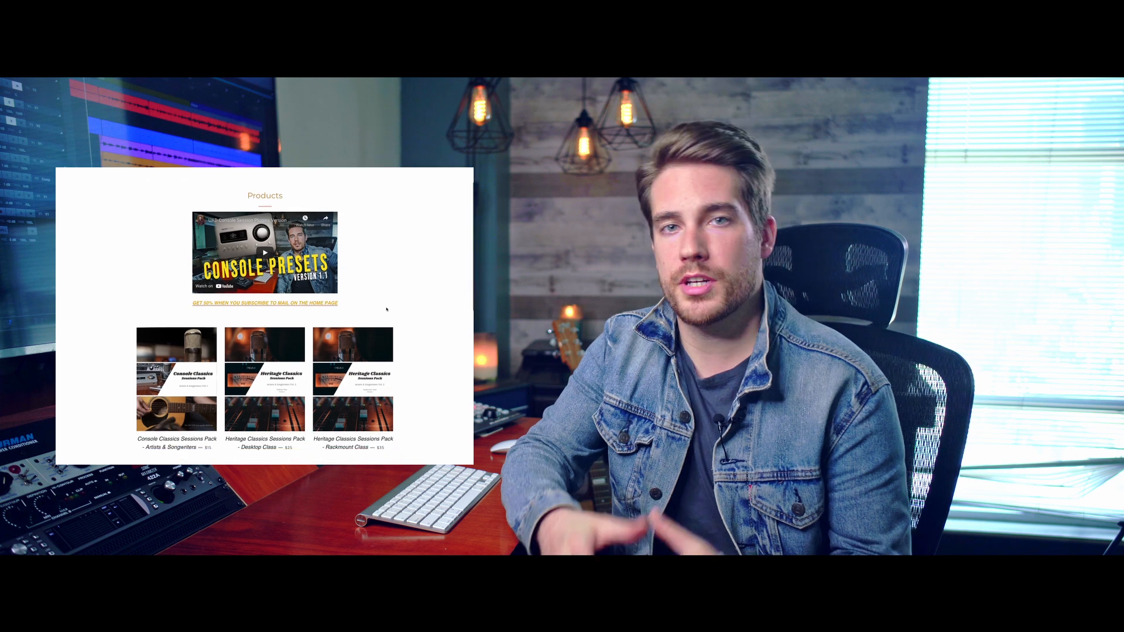
{"action": "scroll", "coordinate": [428, 367], "scroll_direction": "down", "scroll_amount": 1}
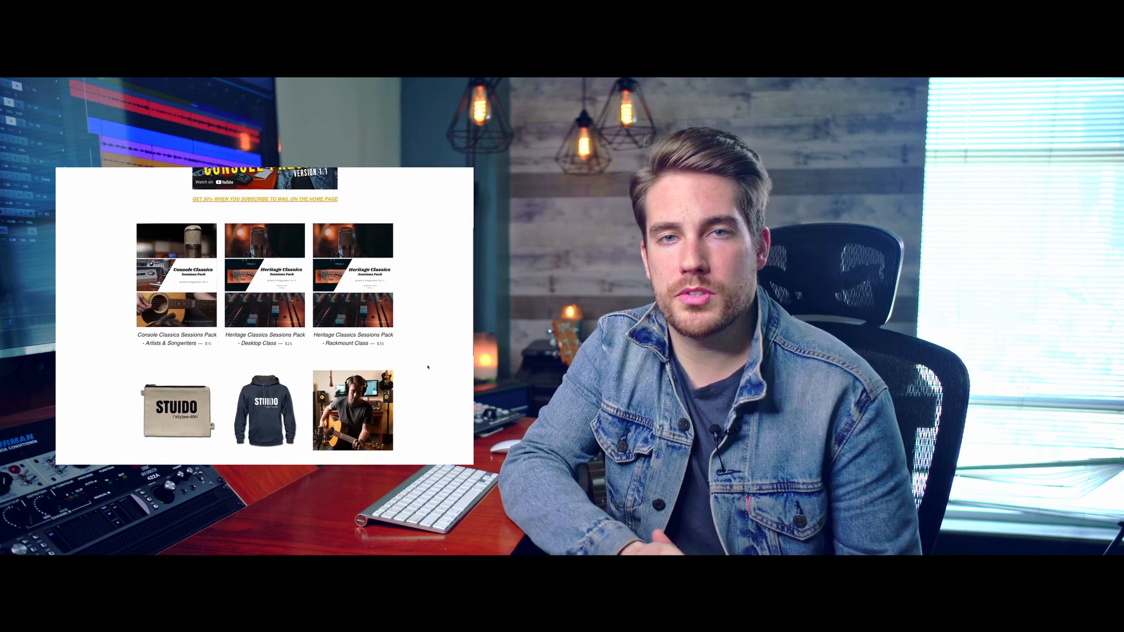